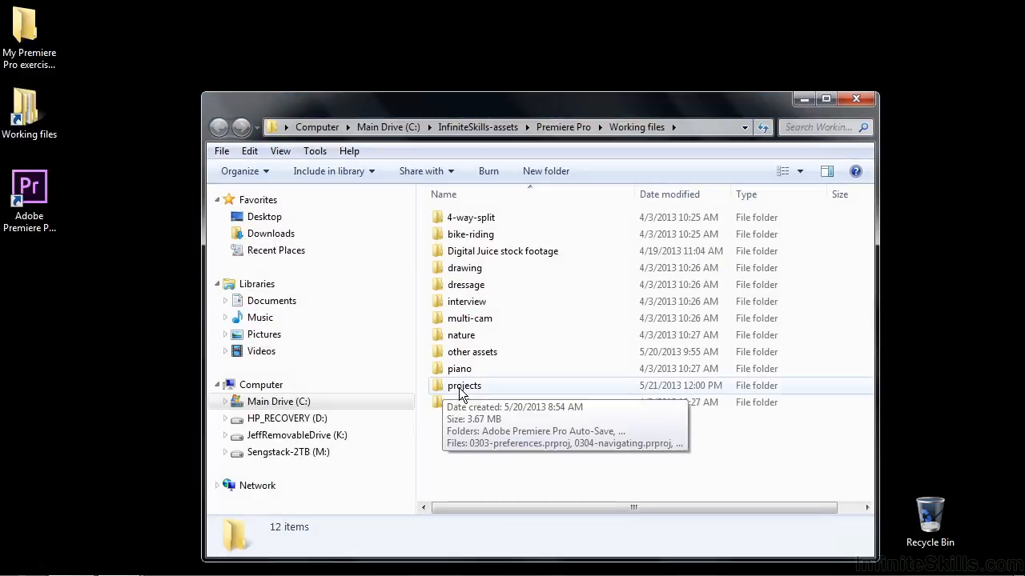
Open the project file 1704-adjust audio timeline.prproj from the projects folder
double_click(461, 387)
drag(868, 227, 870, 431)
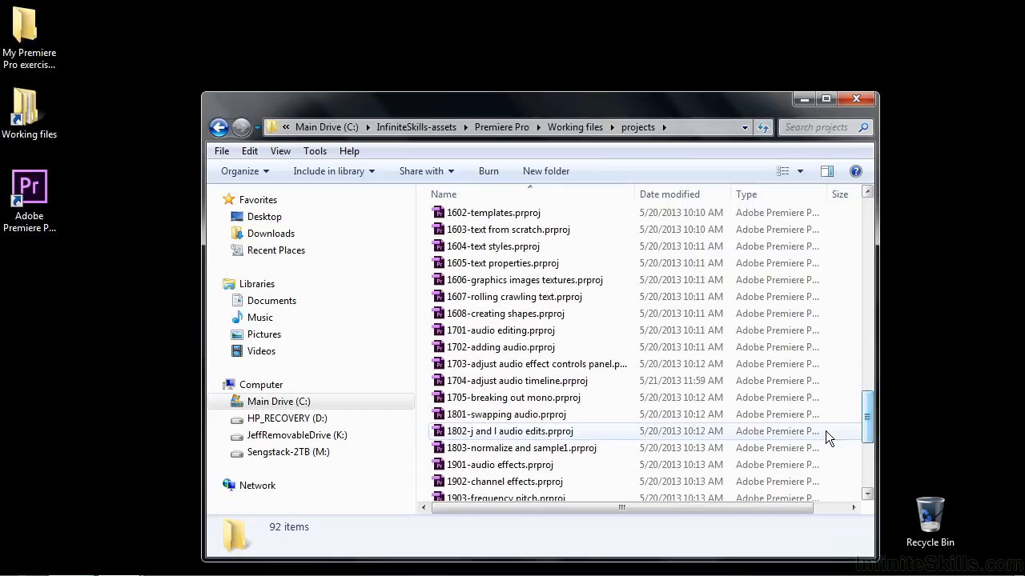
double_click(480, 381)
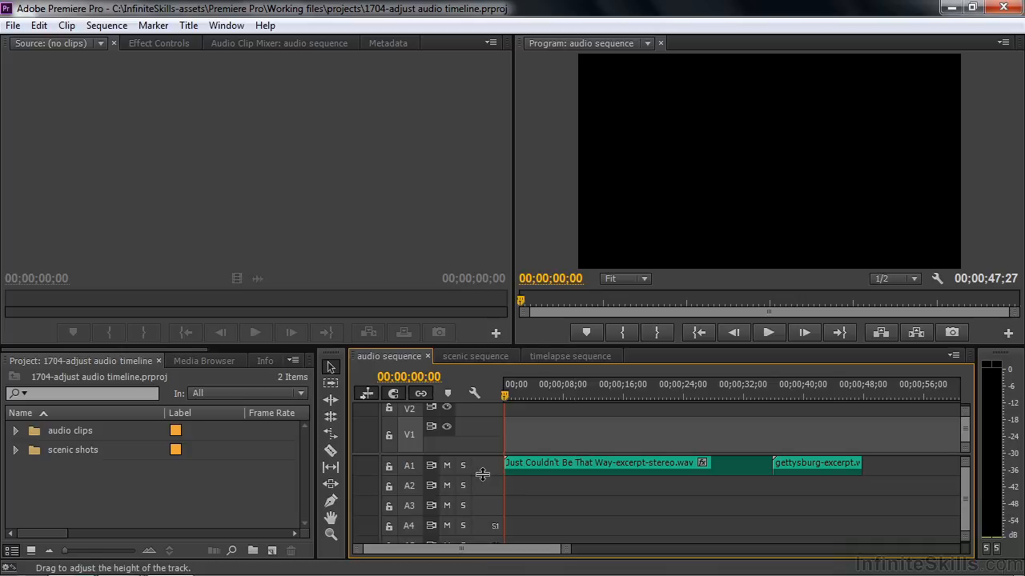
Expand the Audio 1 track to show the waveforms and play the opening seconds of the music clip
drag(483, 474, 485, 540)
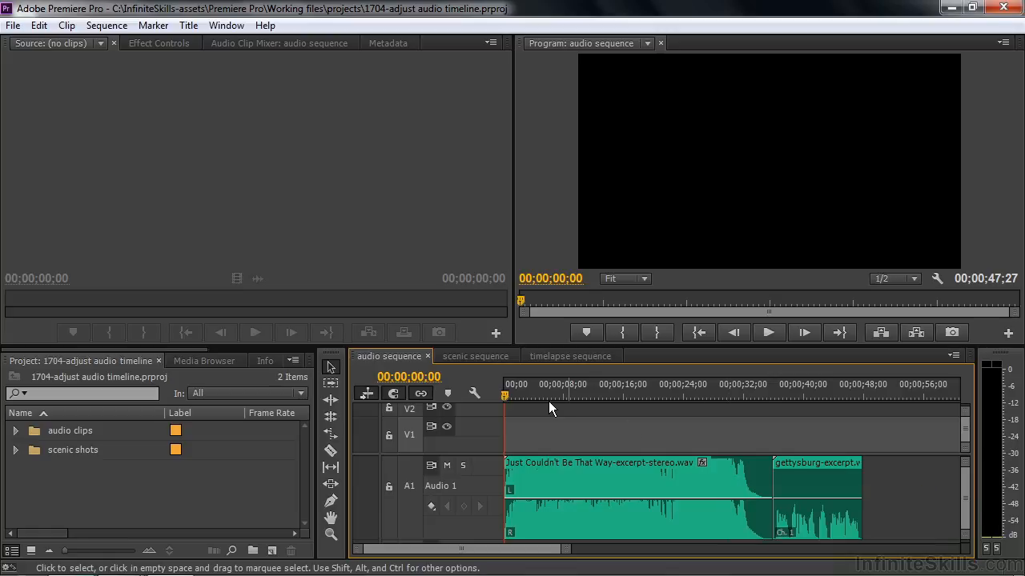
key(space)
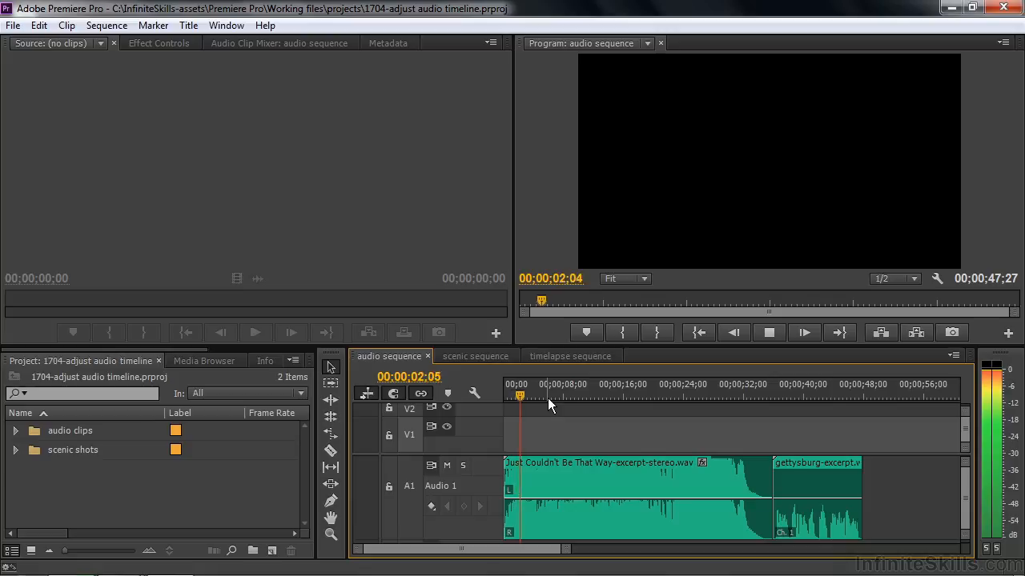
key(space)
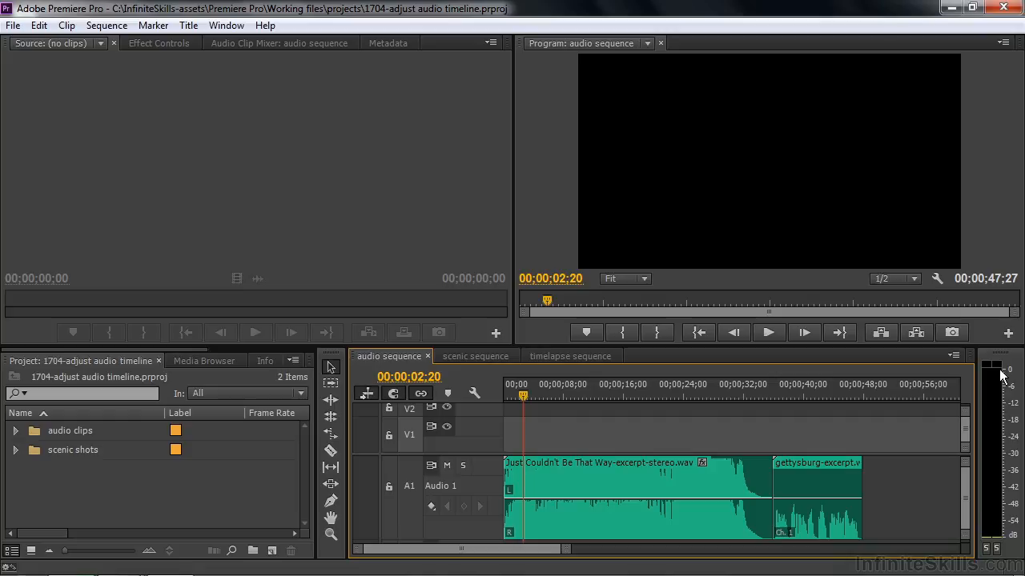
Select the Just Couldn't Be That Way-excerpt-stereo.wav clip and reveal its Volume level effect settings
click(584, 485)
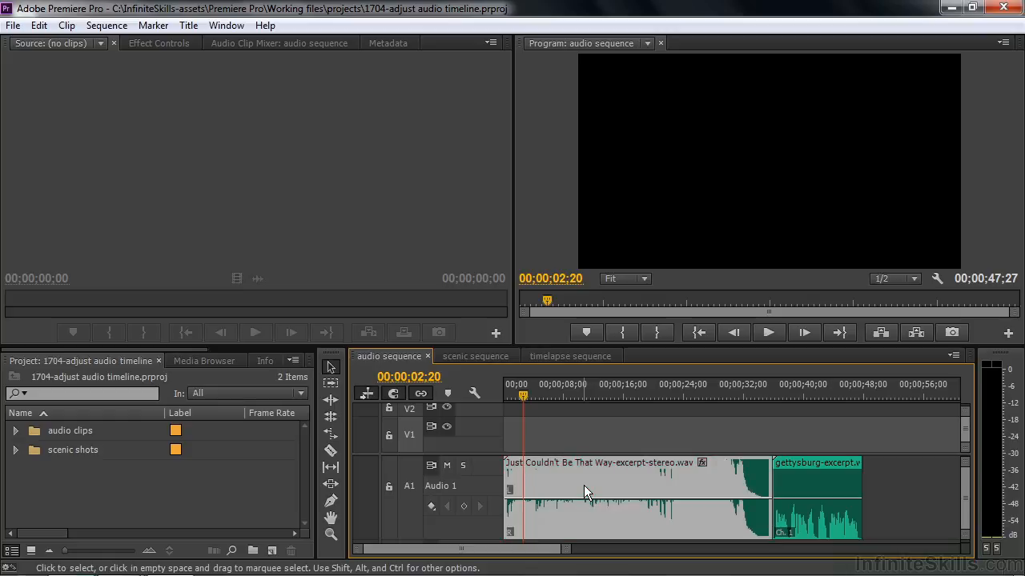
click(158, 45)
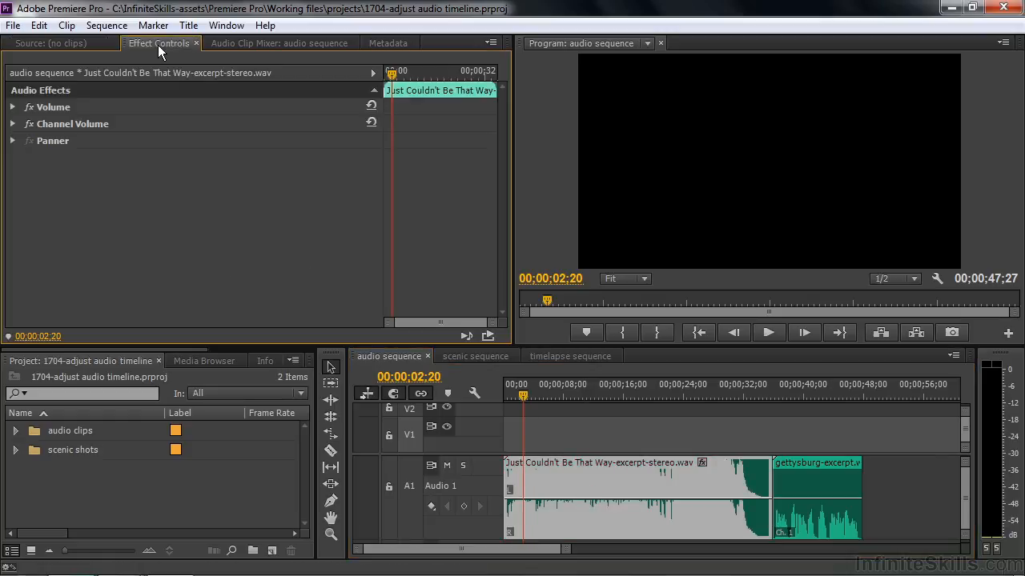
click(12, 107)
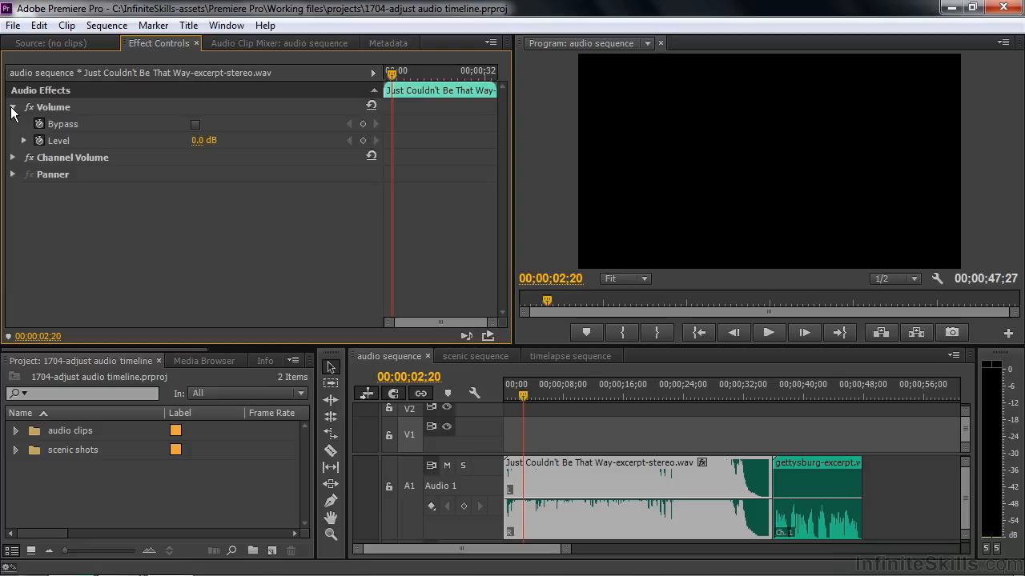
click(24, 142)
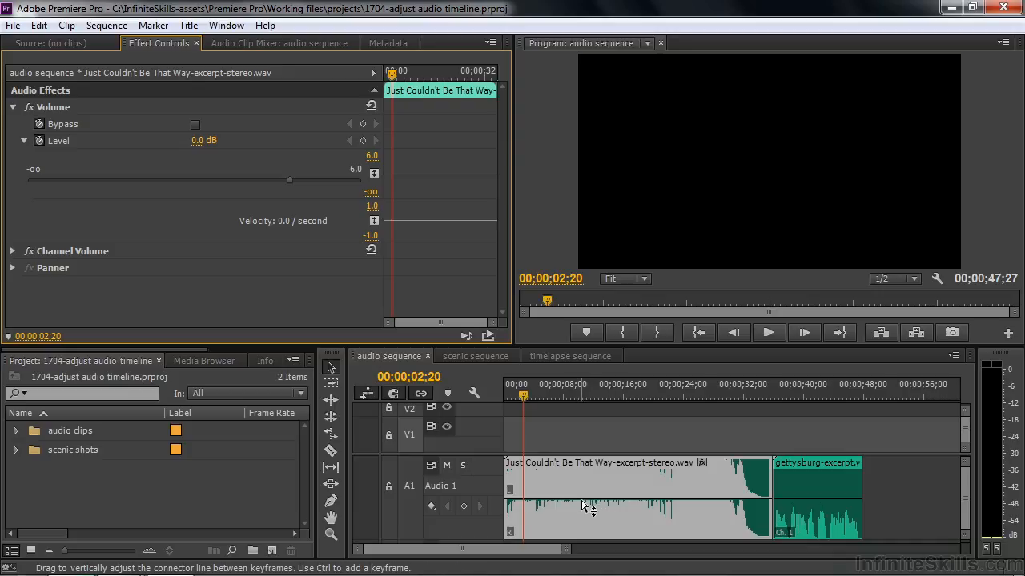
Lower the music clip's volume line on the timeline to about -11.6 dB
mouse_move(582, 502)
drag(580, 505, 581, 525)
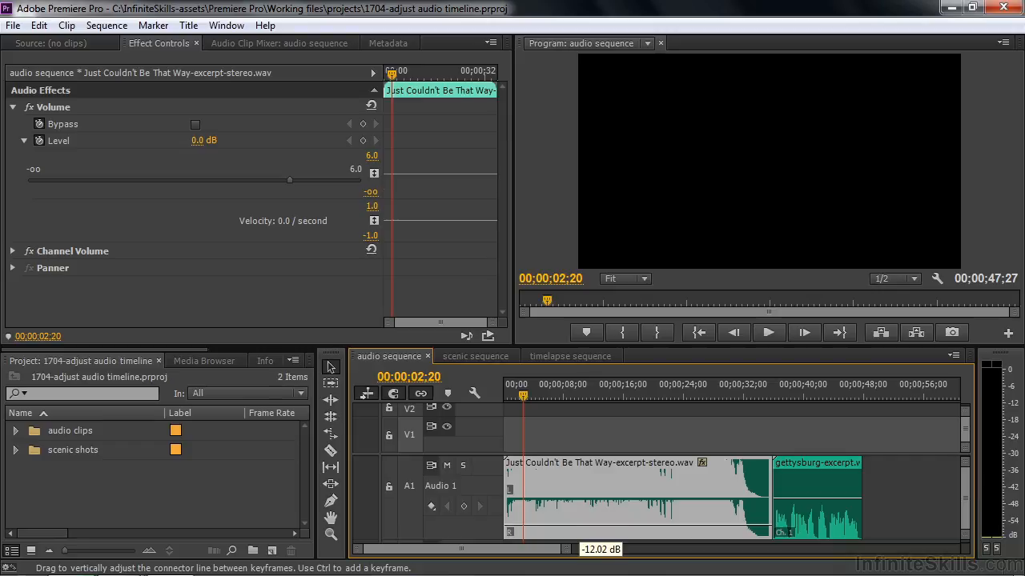
drag(580, 525, 579, 526)
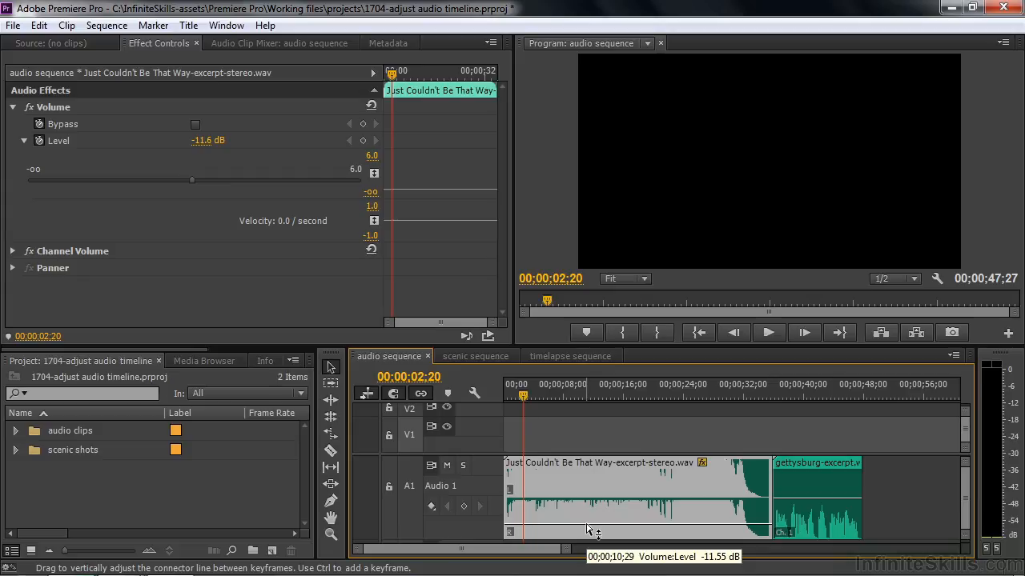
Play a few seconds of the music clip to check its reduced volume on the audio meters
key(space)
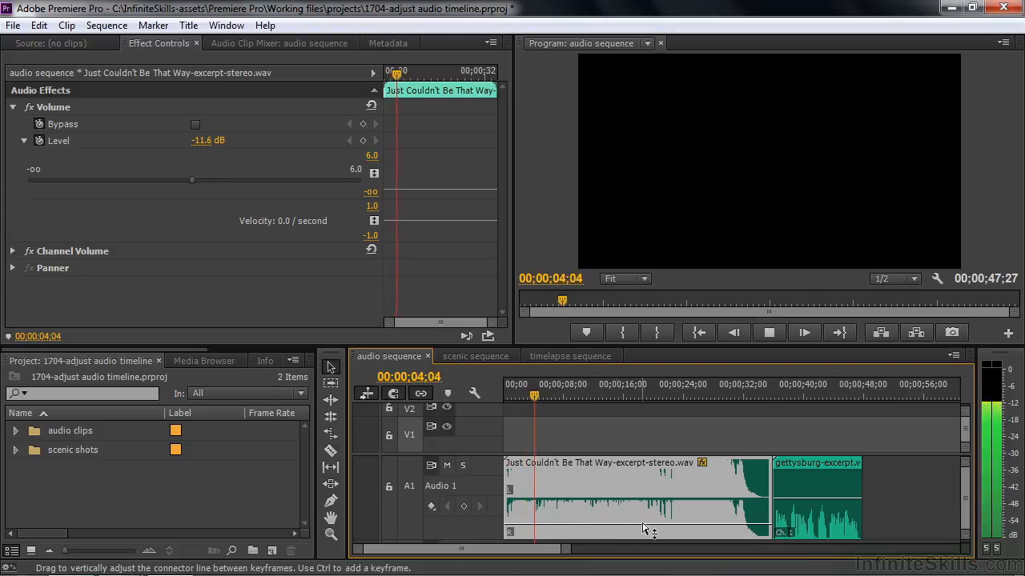
key(space)
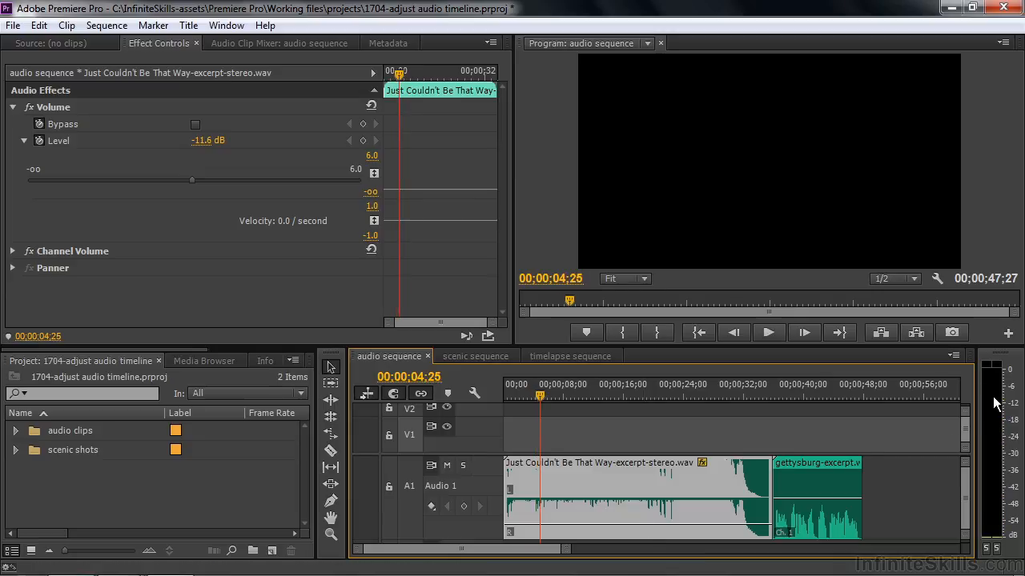
key(space)
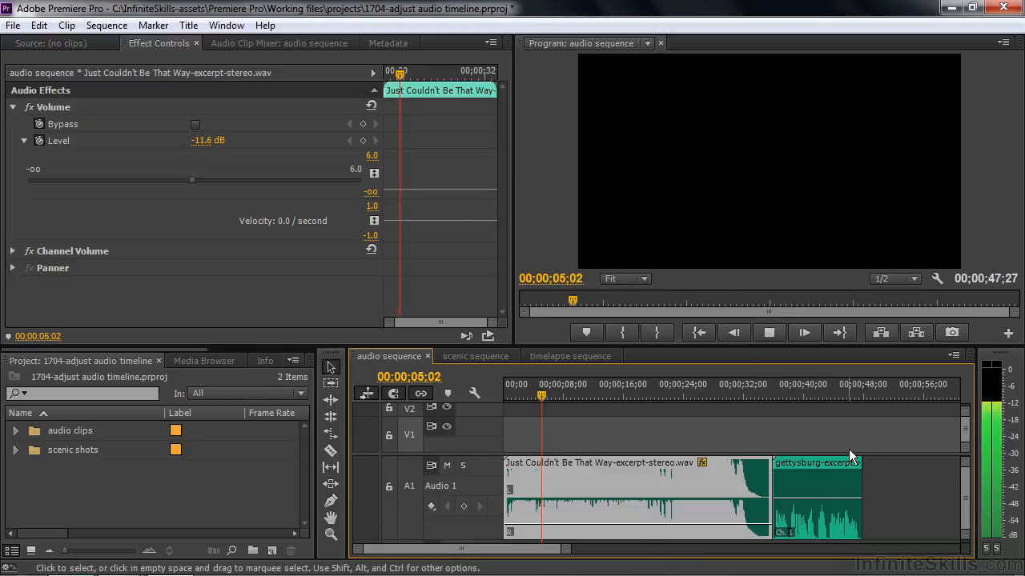
key(space)
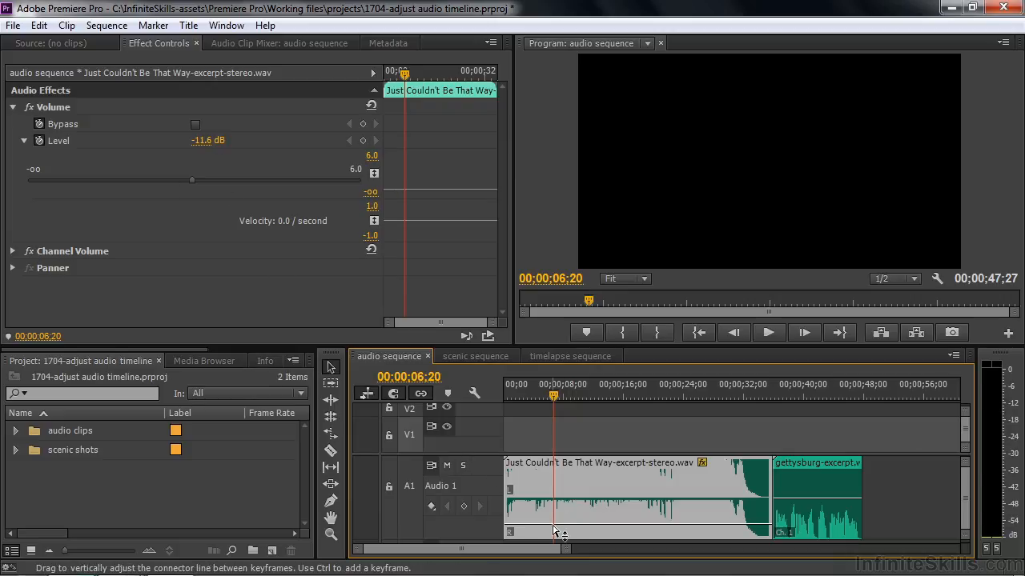
Play part of the gettysburg-excerpt.wav clip to check its loudness
click(786, 388)
key(space)
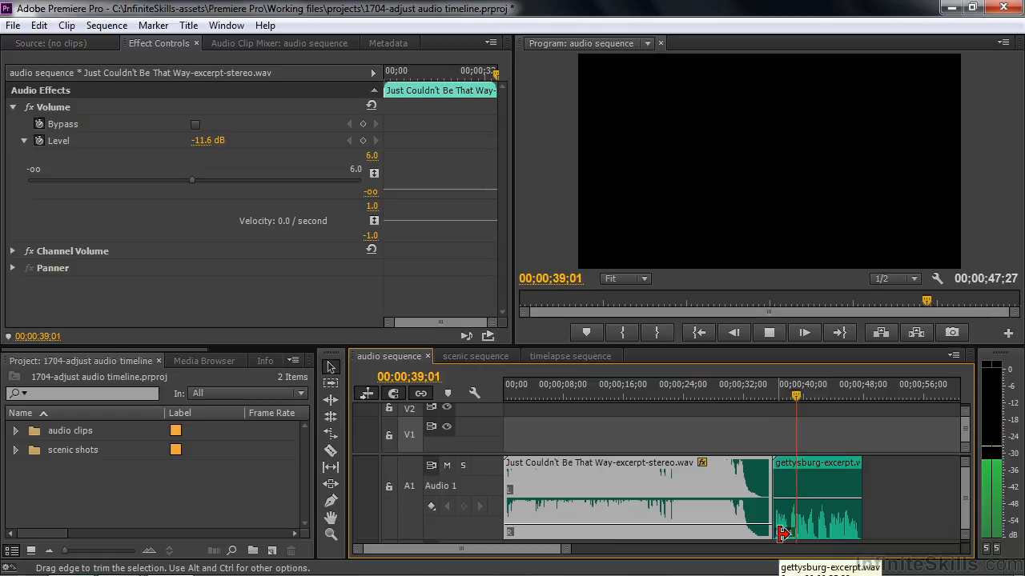
key(space)
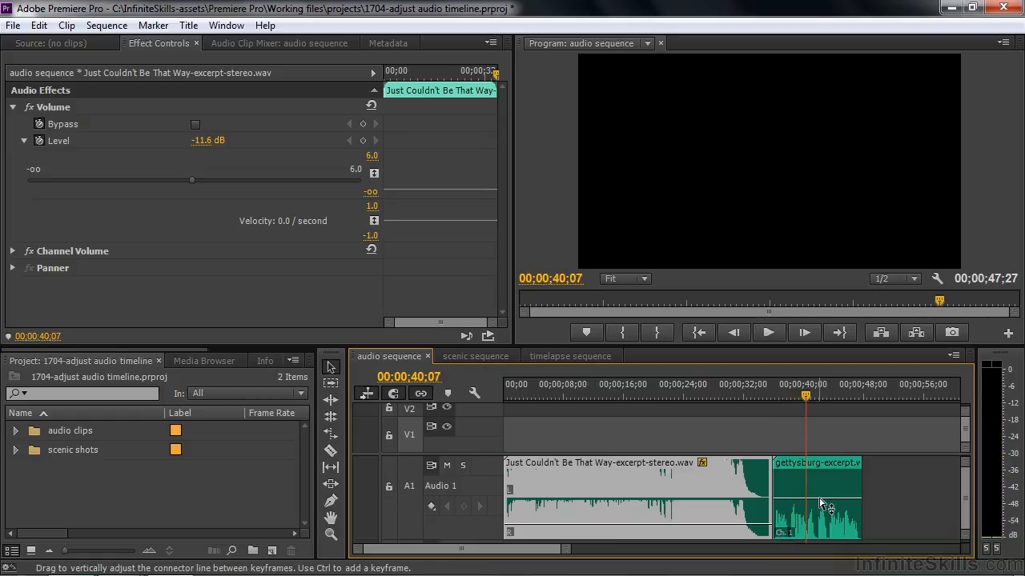
Try raising the gettysburg-excerpt.wav volume line to 6.0 dB, listen to it, and undo the change
drag(824, 499, 825, 462)
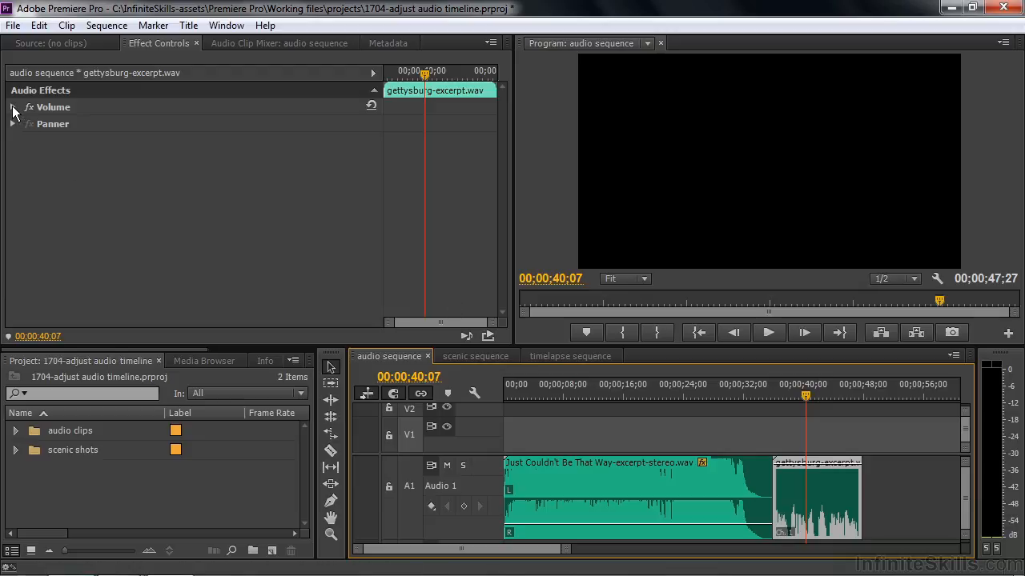
click(13, 108)
click(24, 140)
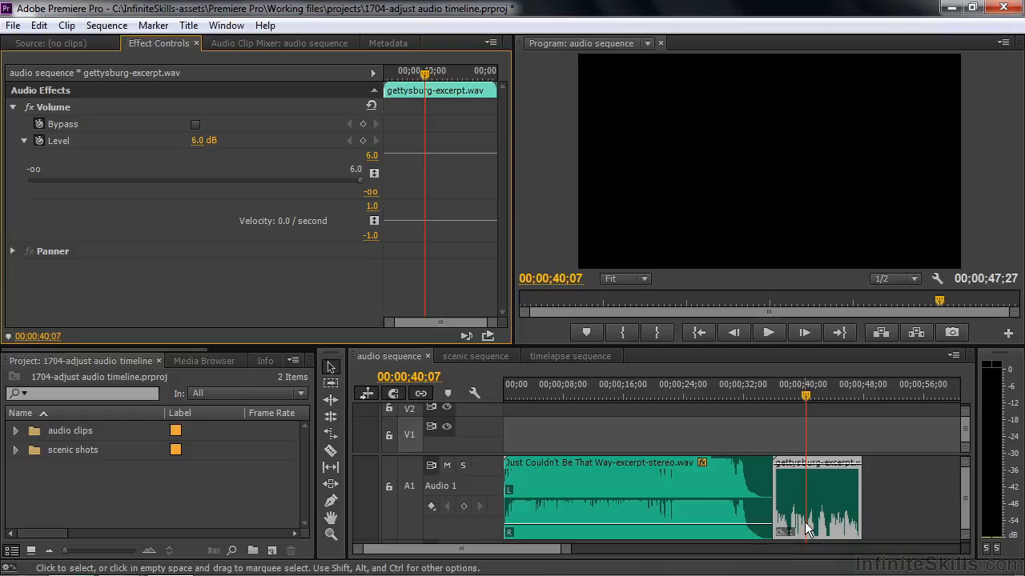
key(space)
key(space)
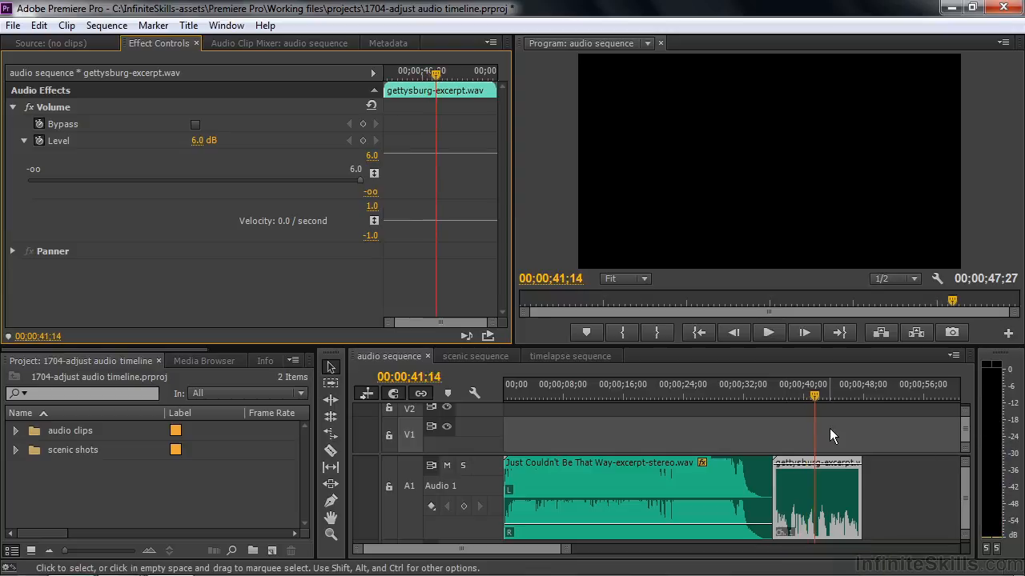
key(ctrl+z)
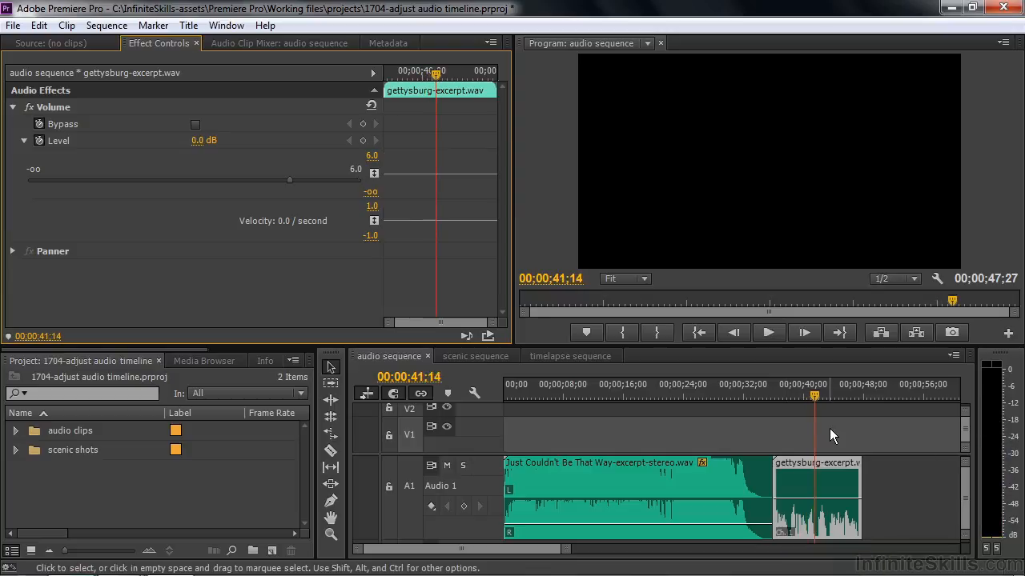
Adjust the audio gain of the gettysburg-excerpt.wav clip by 12 dB
right_click(789, 490)
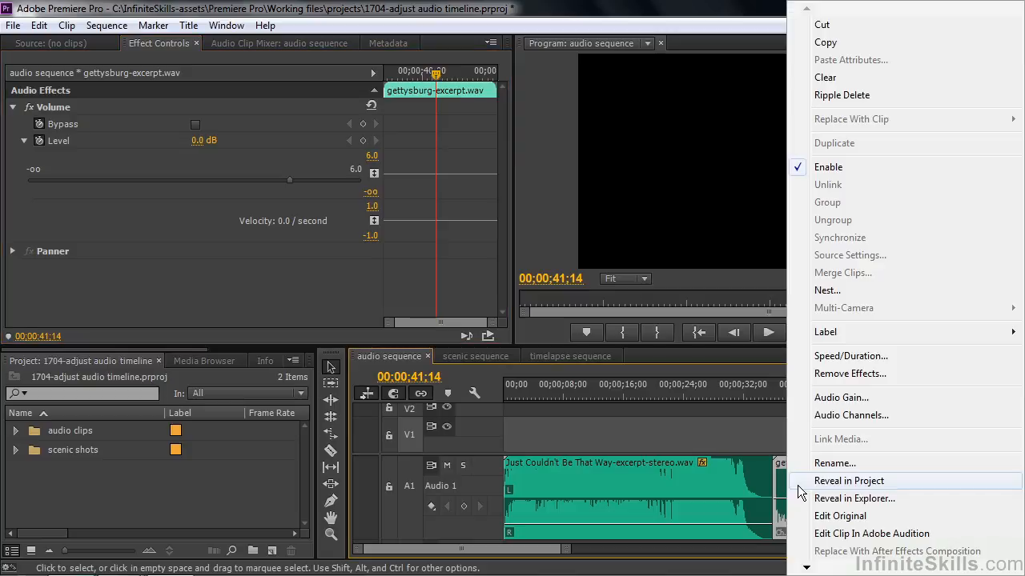
click(849, 396)
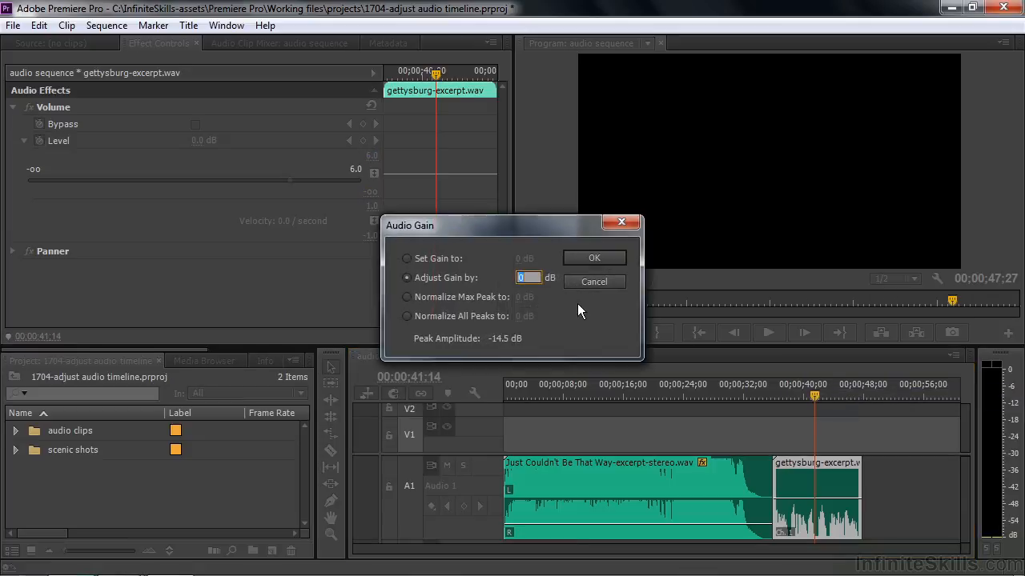
text(12)
click(594, 257)
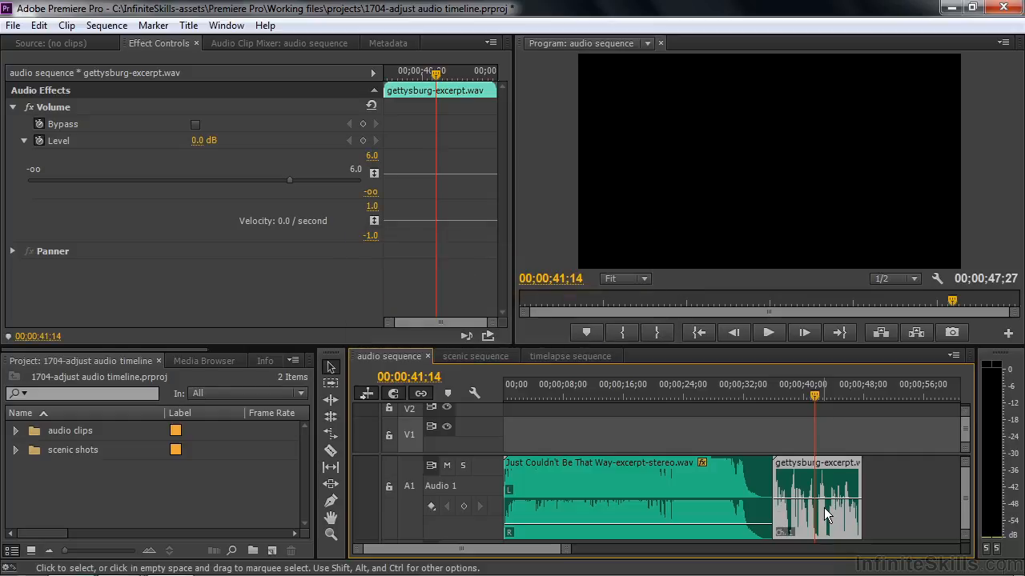
Play the gettysburg-excerpt.wav clip from about 00;00;38;15 to check its boosted loudness
mouse_move(824, 507)
drag(814, 397, 791, 392)
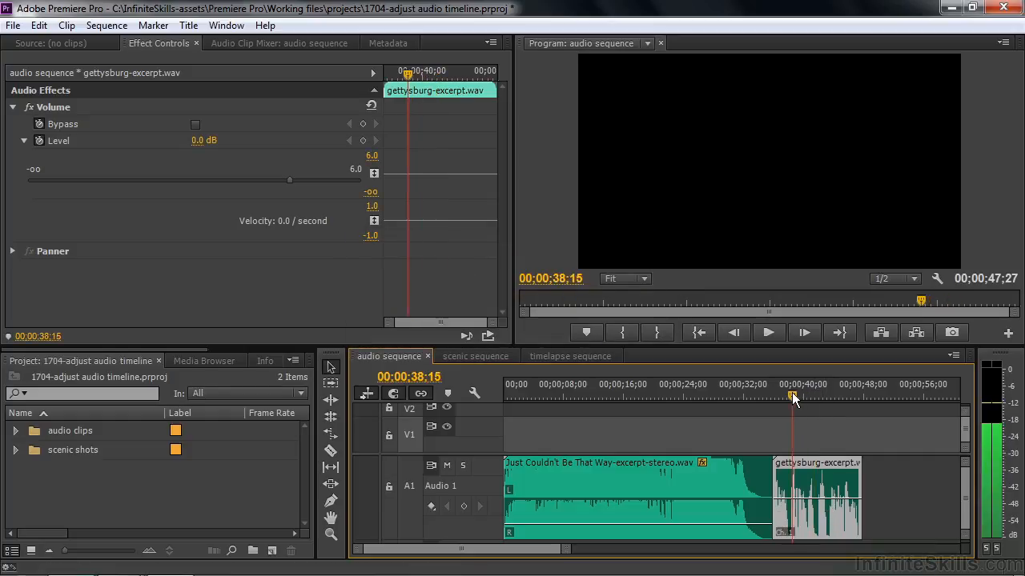
key(space)
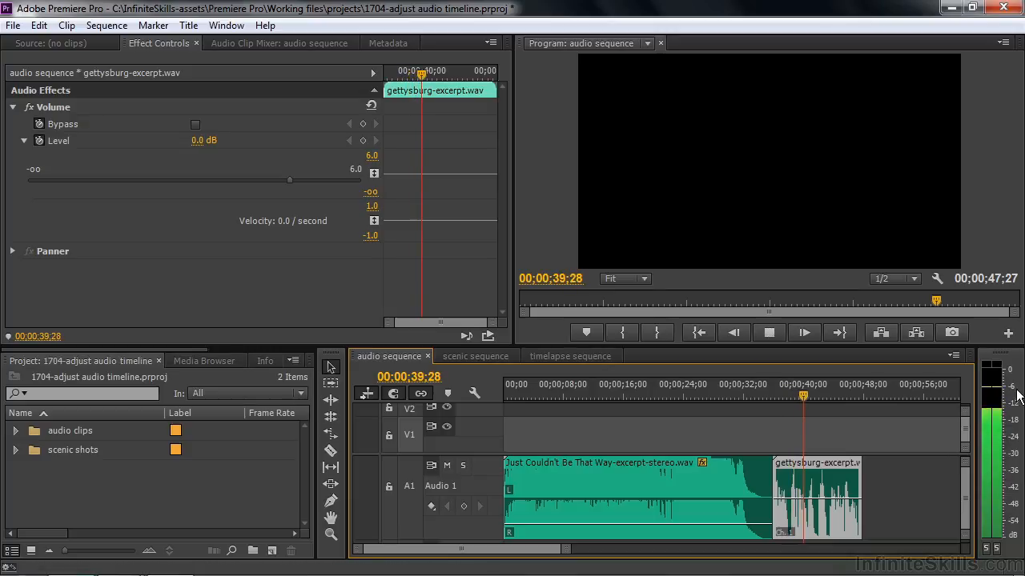
key(space)
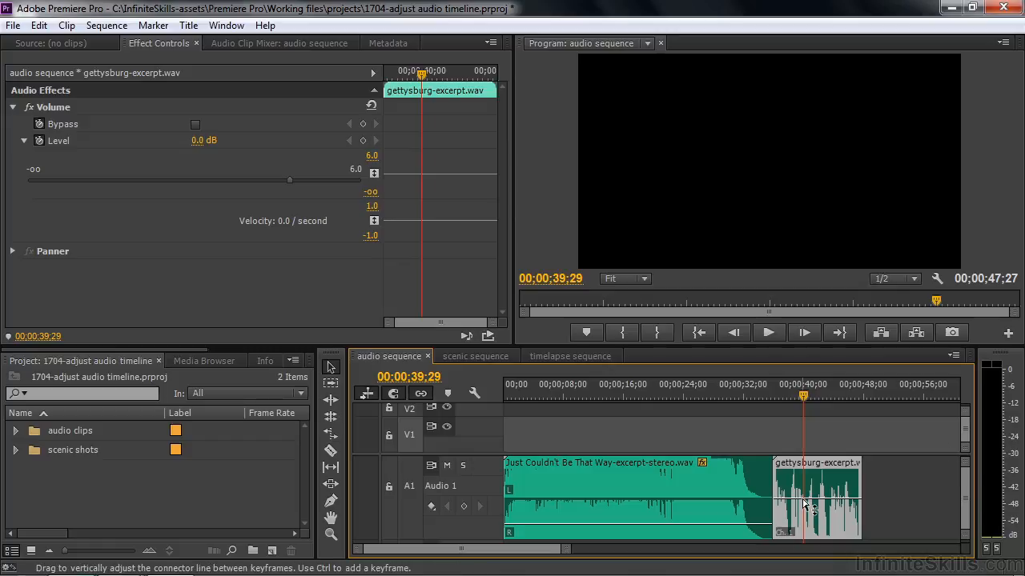
Raise the gettysburg-excerpt.wav volume line to about 3.8 dB while the sequence plays
key(space)
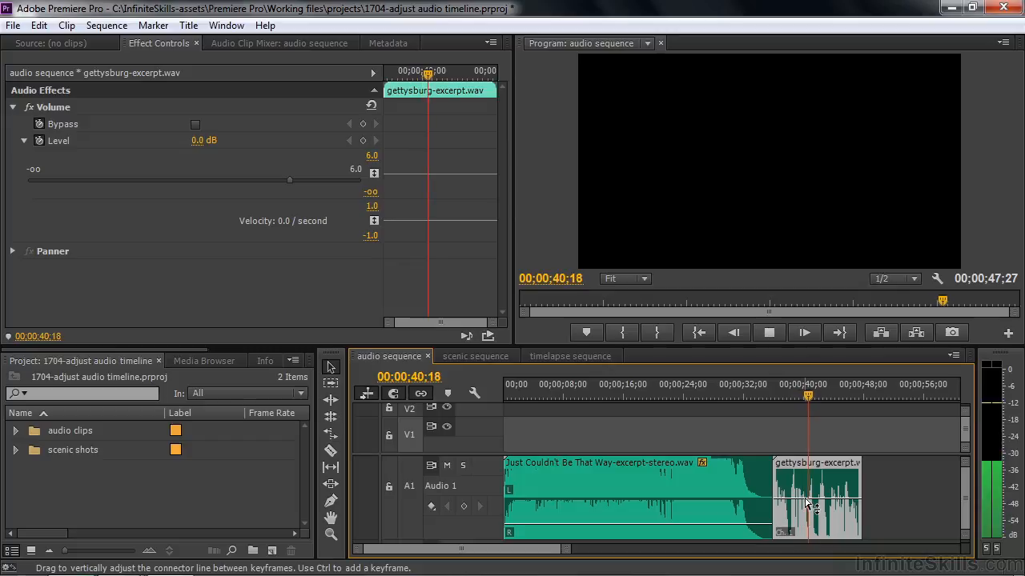
drag(809, 500, 810, 494)
drag(806, 492, 807, 480)
key(space)
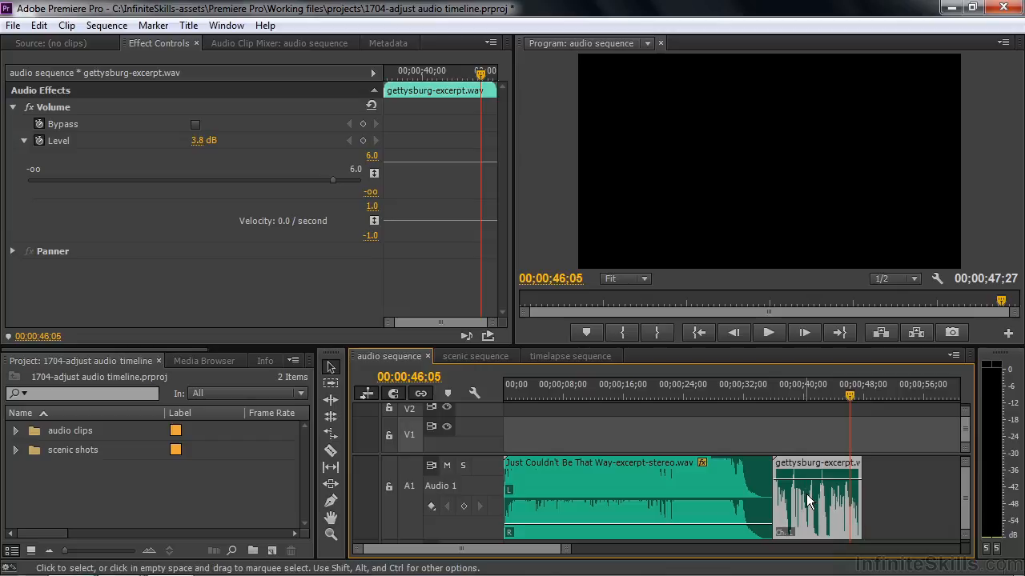
Switch to the scenic sequence and play it from about 00:00:02:24 to hear its music
mouse_move(810, 482)
click(490, 359)
click(514, 395)
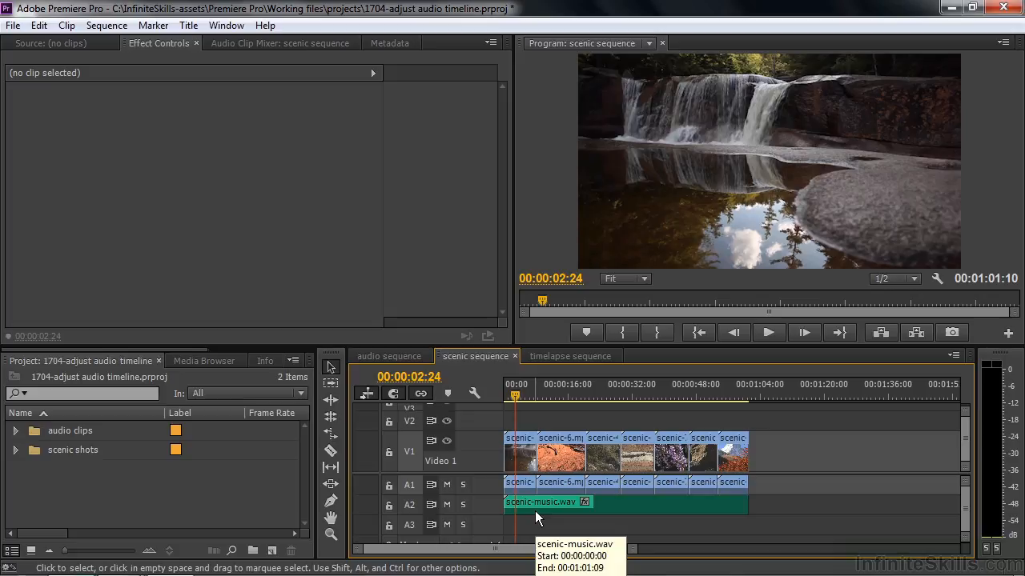
key(space)
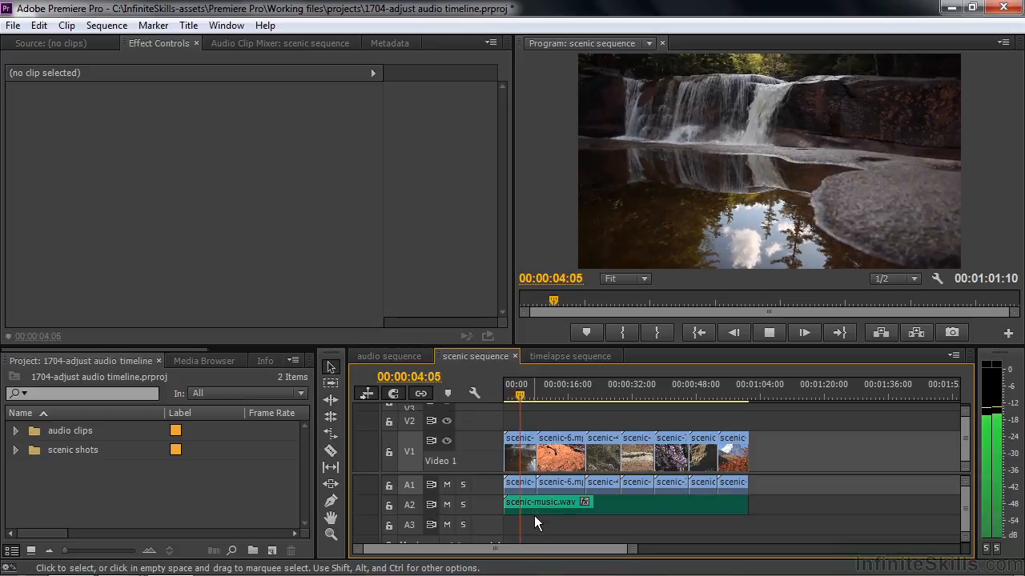
key(space)
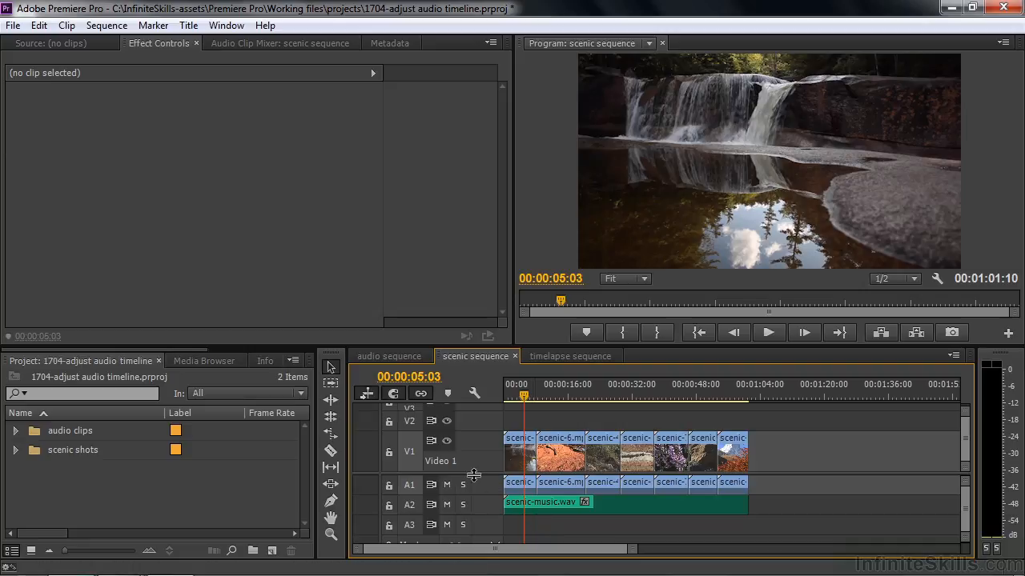
Enlarge the Audio 1 and Audio 2 tracks of the scenic sequence to show their waveforms
drag(474, 476, 476, 407)
drag(483, 445, 489, 493)
drag(488, 427, 489, 484)
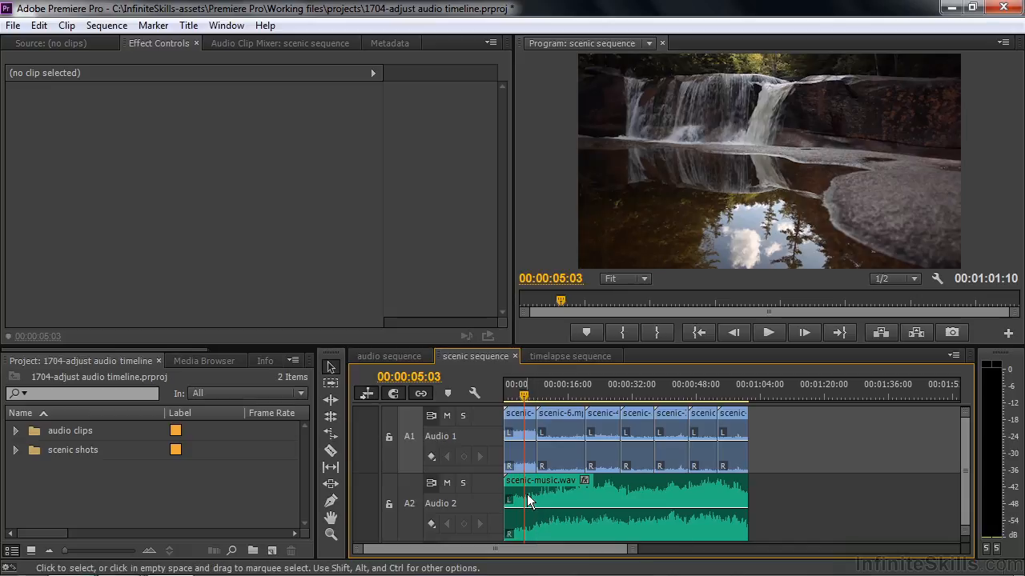
Add a volume keyframe to the scenic-music.wav clip at 00:00:05:03
click(527, 494)
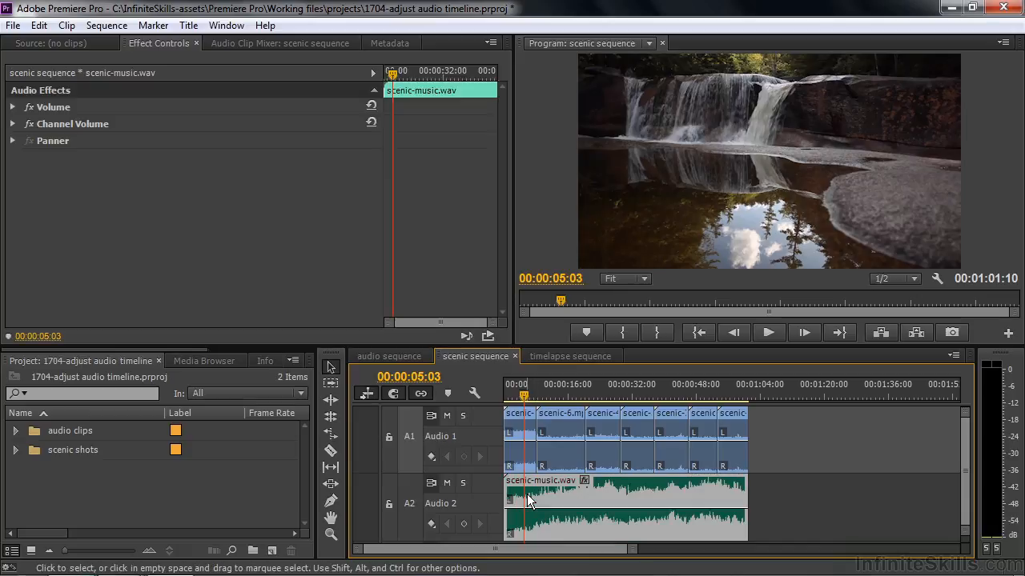
click(464, 524)
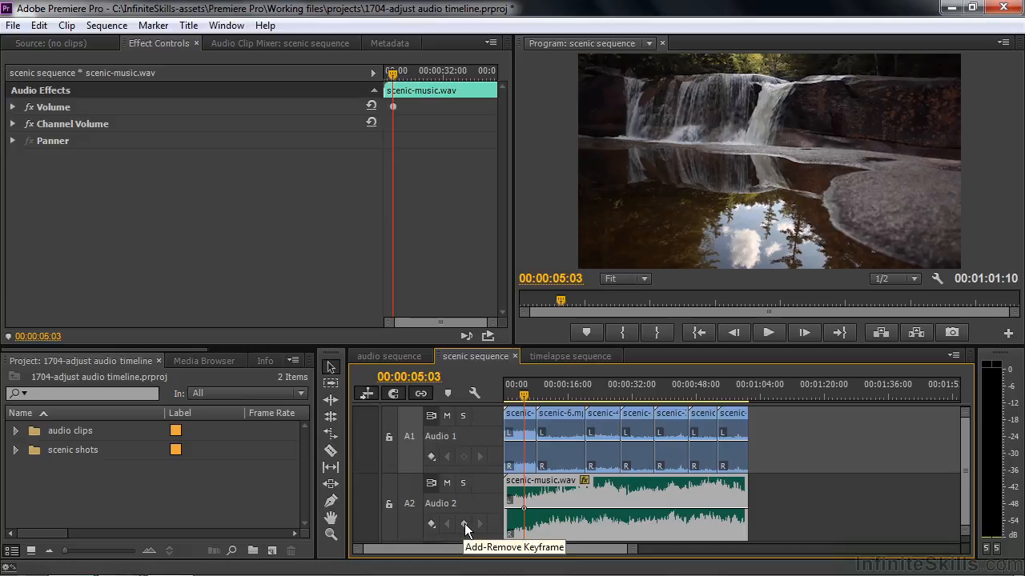
mouse_move(525, 512)
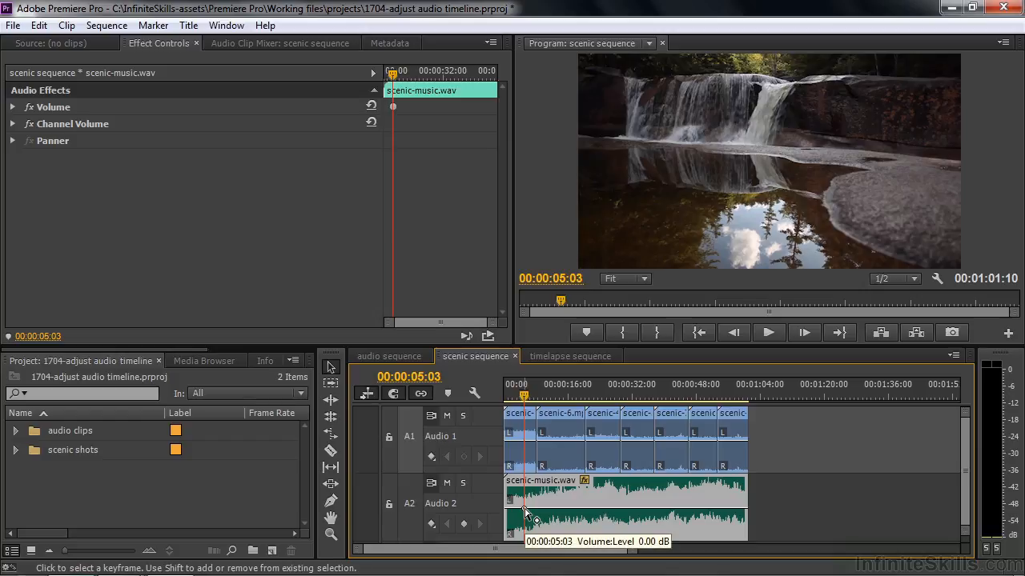
Add a volume keyframe to scenic-music.wav at 00:00:02:24 and move it to the clip's start near the lowest level to form a fade-in
drag(524, 400, 515, 398)
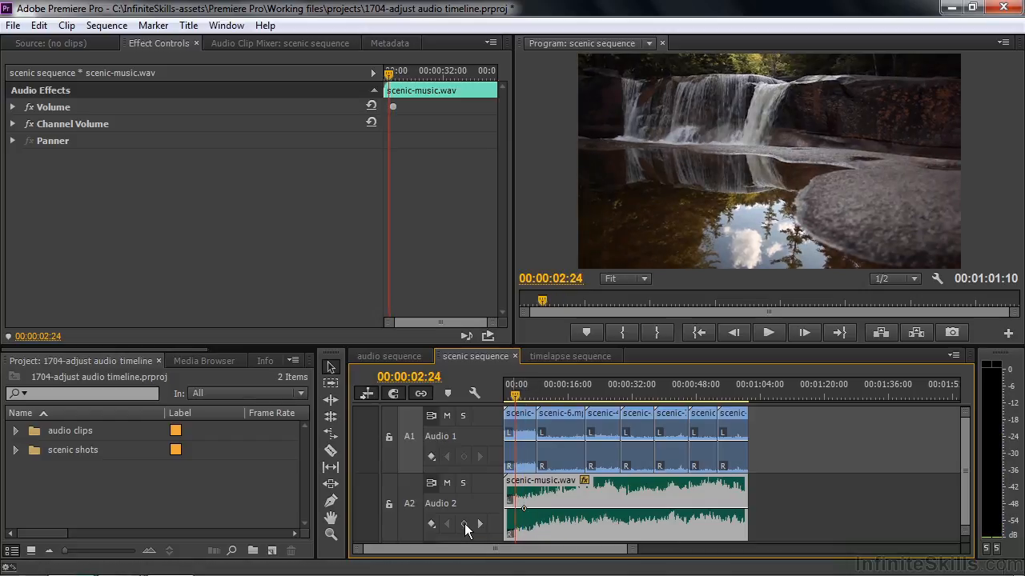
click(465, 524)
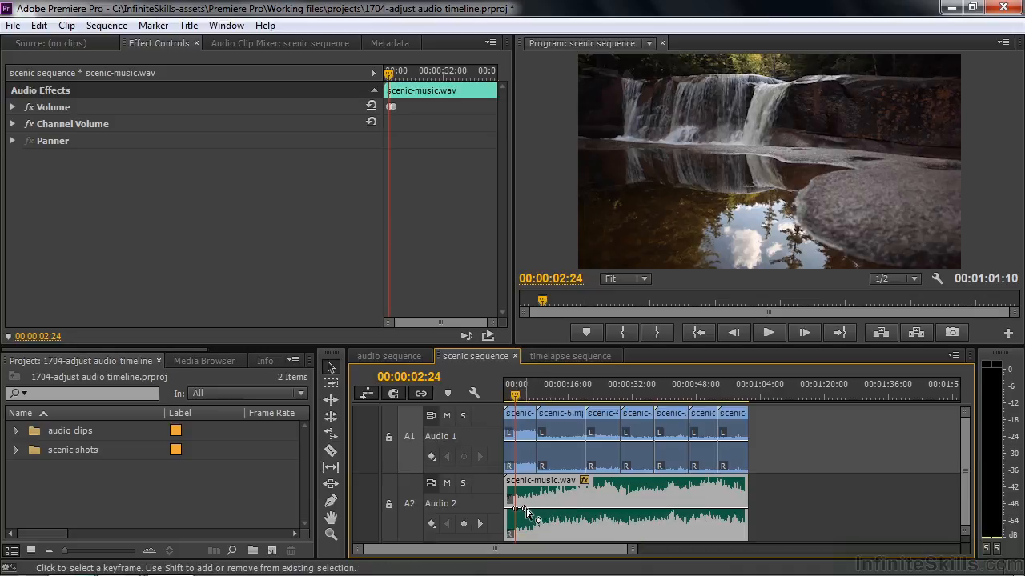
drag(514, 508, 510, 534)
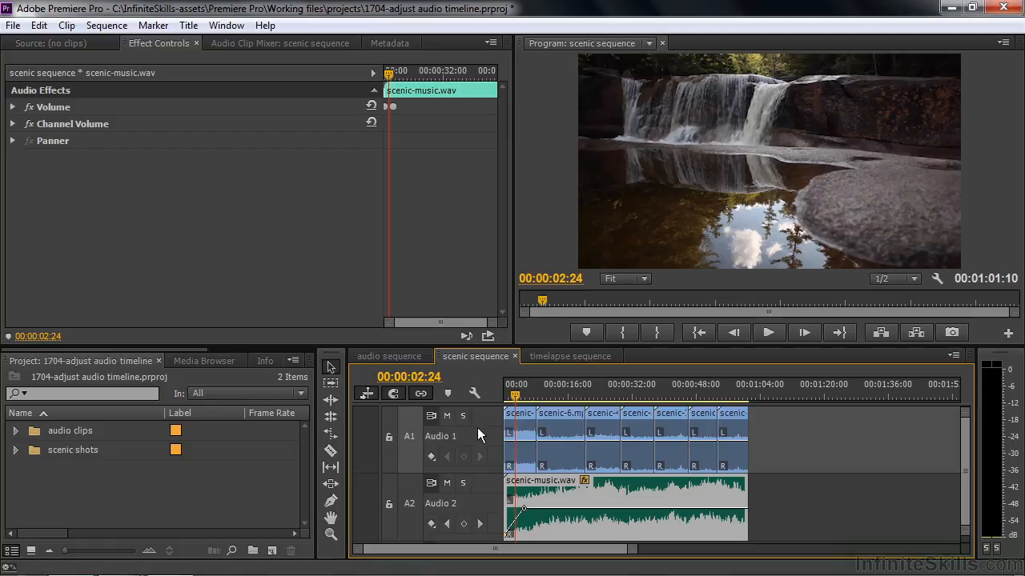
Mute Audio 1 and play the sequence from its start to hear the music's fade-in
click(447, 417)
drag(515, 395, 505, 405)
key(space)
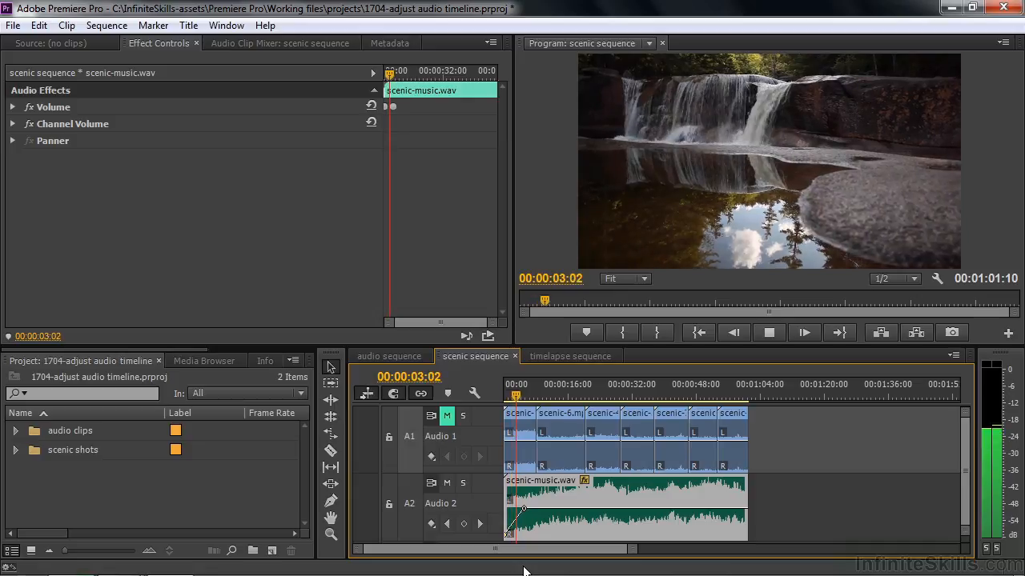
key(space)
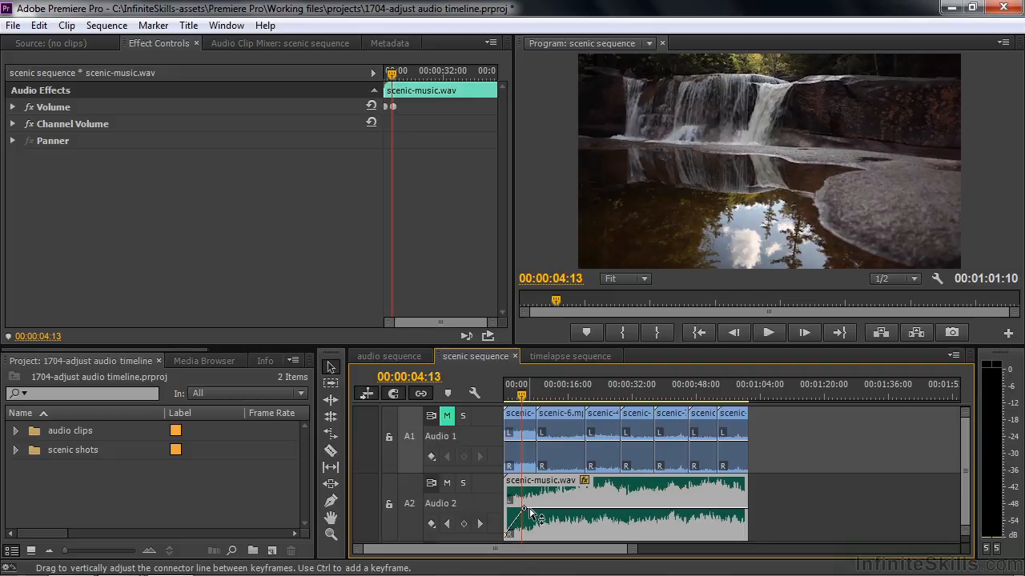
Add two volume keyframes near the end of scenic-music.wav, at about 00:00:54:22 and 00:00:58:22, using the Pen tool for the second
drag(521, 397, 723, 400)
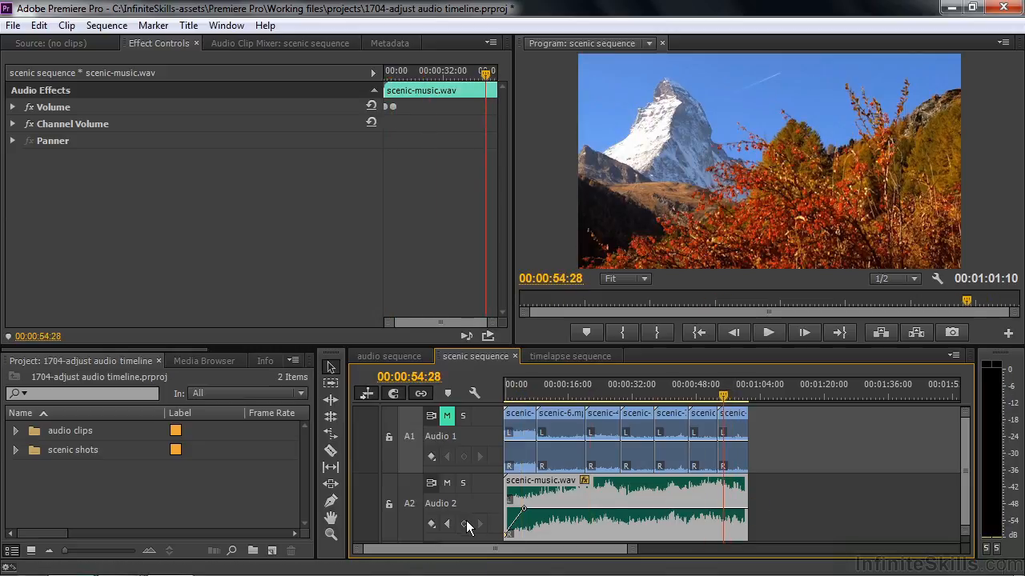
ctrl+click(722, 510)
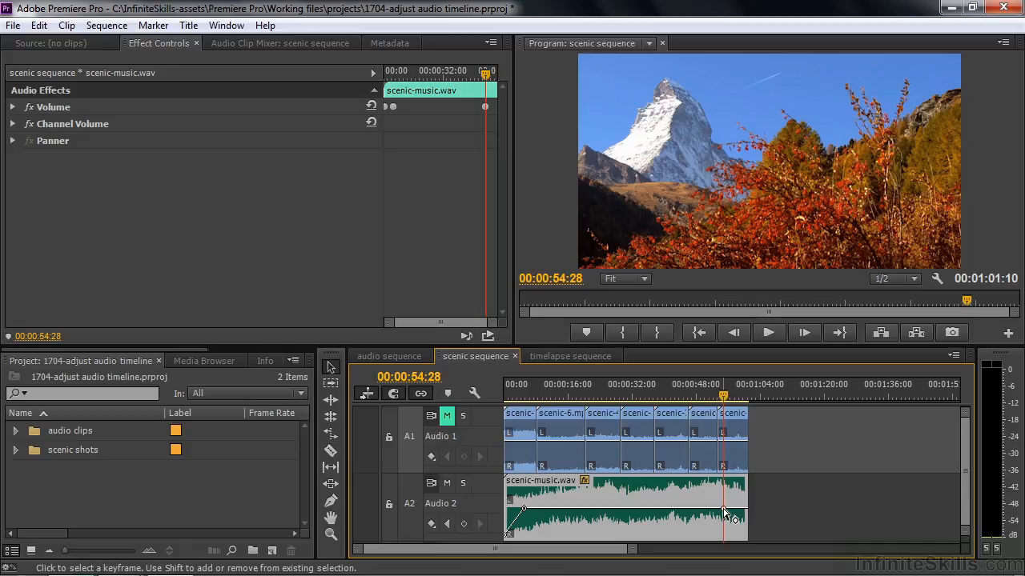
click(334, 501)
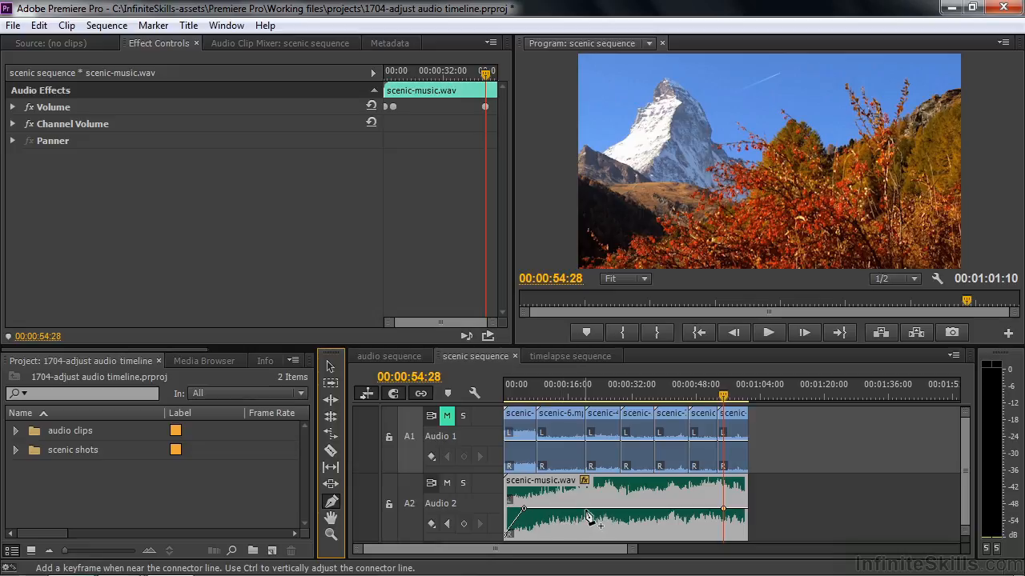
click(739, 511)
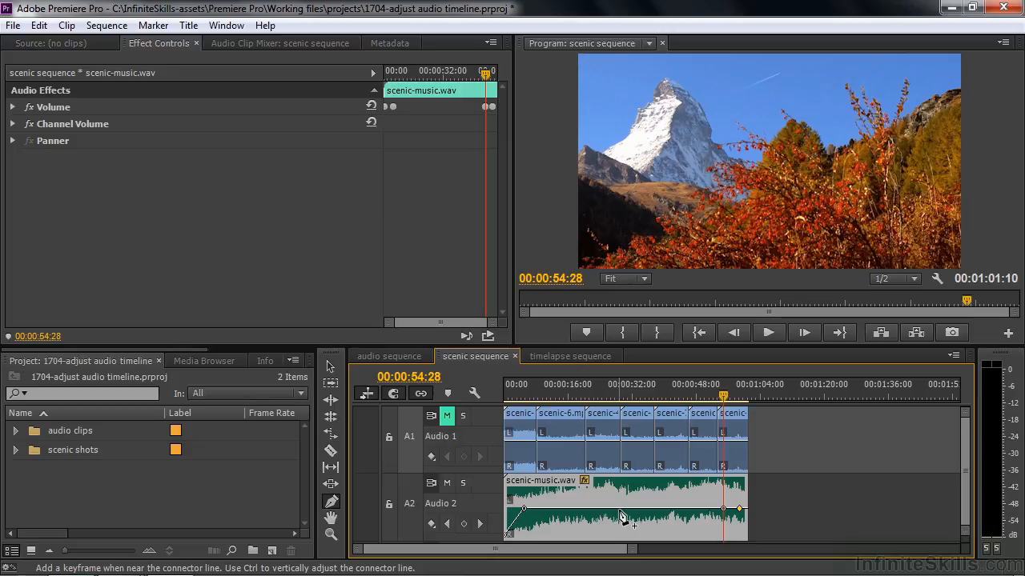
Move the last scenic-music.wav keyframe to the clip's end near the lowest level and play the resulting fade-out
drag(624, 513, 624, 512)
mouse_move(740, 514)
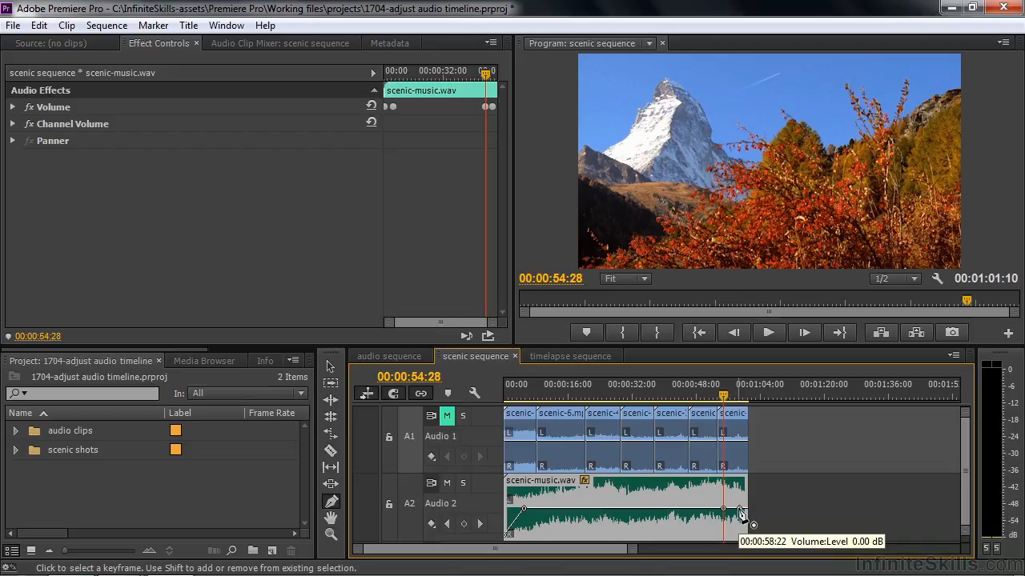
drag(739, 510, 746, 534)
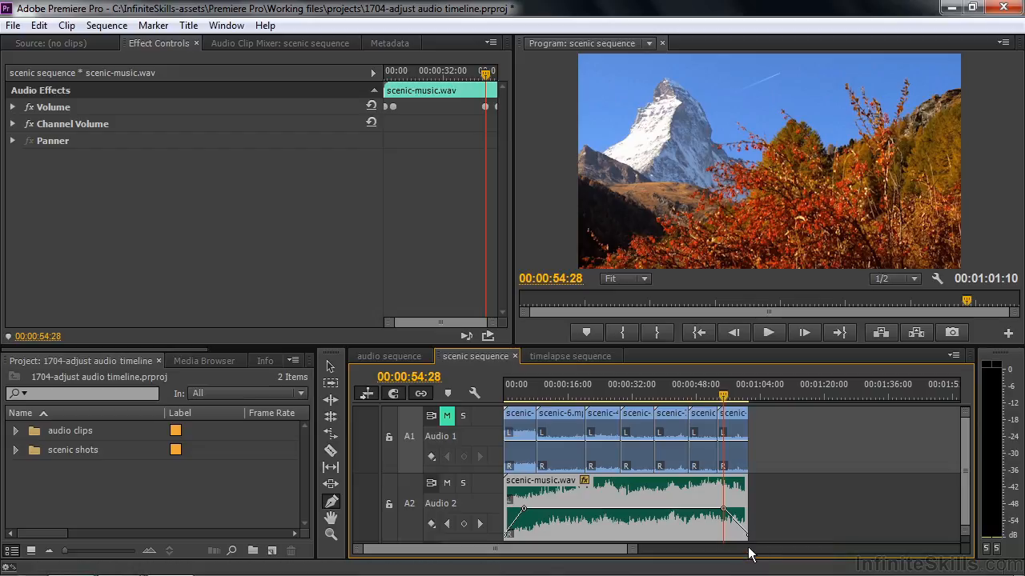
key(space)
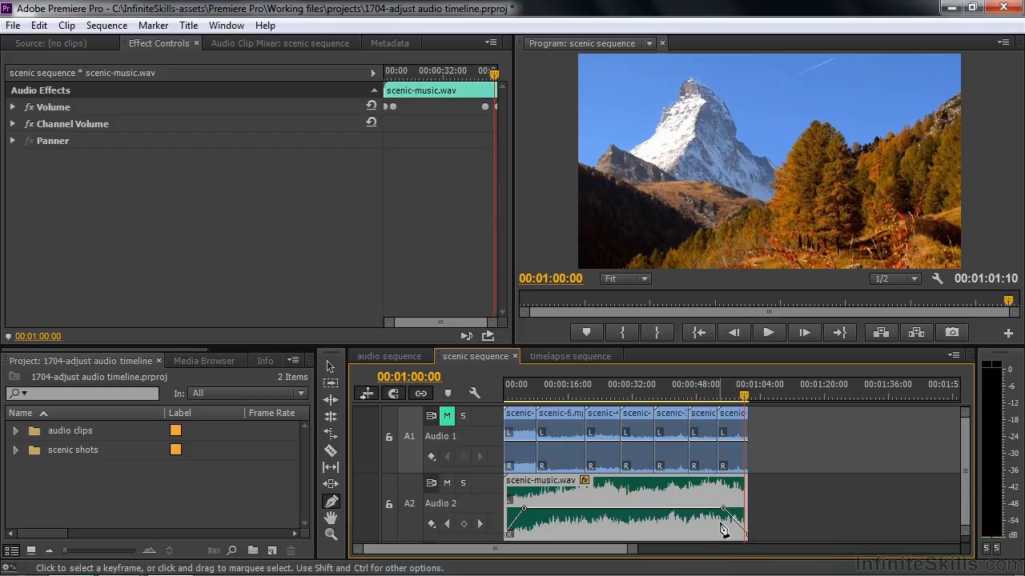
Shorten the music's fade-out by moving its upper keyframe closer to the end, and lengthen the fade-in to about 00:00:06:08
mouse_move(723, 510)
mouse_down()
mouse_move(742, 508)
mouse_move(732, 509)
mouse_up()
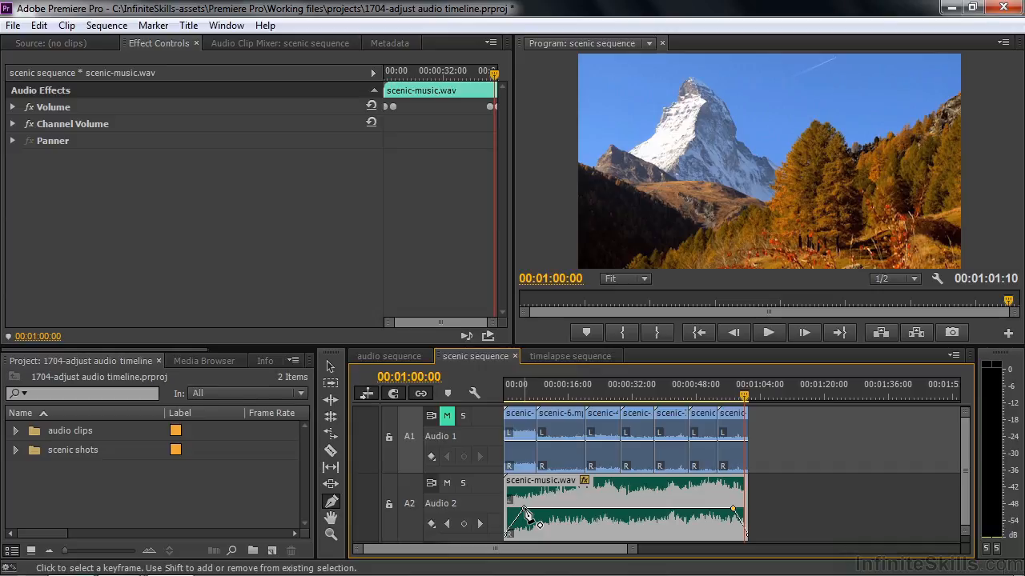
drag(526, 511, 529, 508)
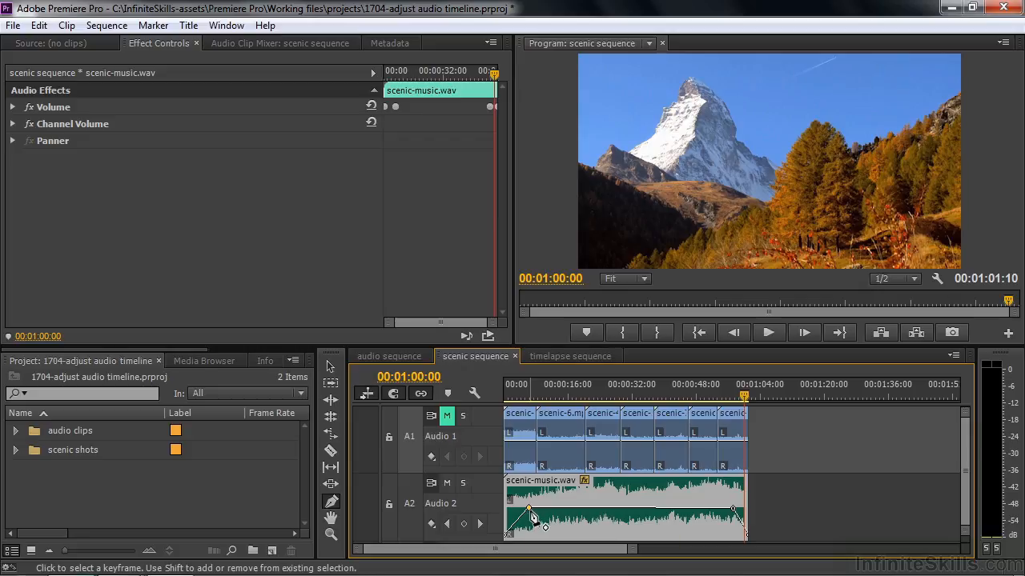
Delete the upper keyframe of the music's fade-in and undo the deletion
mouse_move(530, 510)
key(Delete)
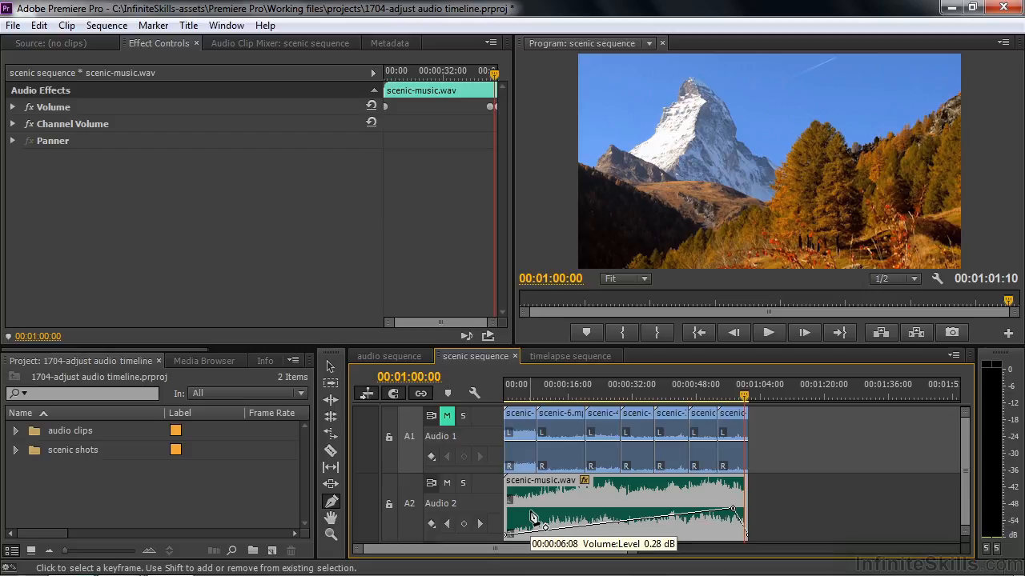
key(ctrl+z)
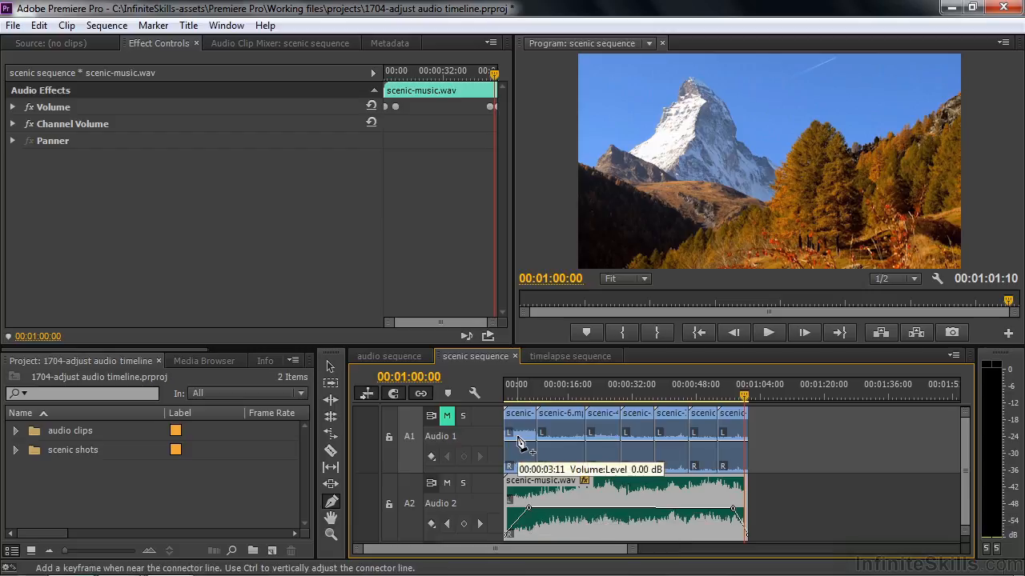
Unmute Audio 1 and play the sequence from its start to hear both audio tracks together
click(449, 417)
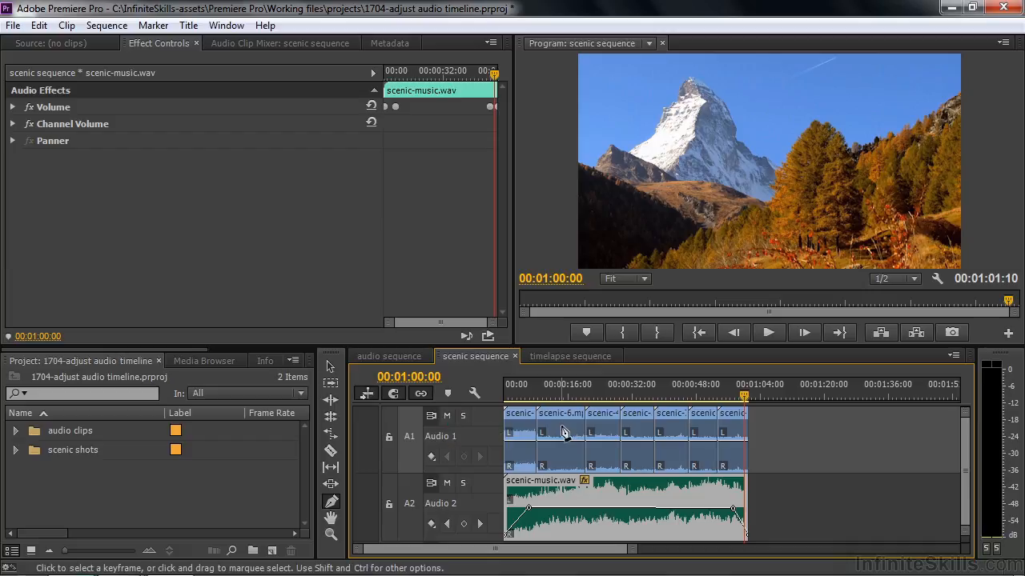
click(506, 396)
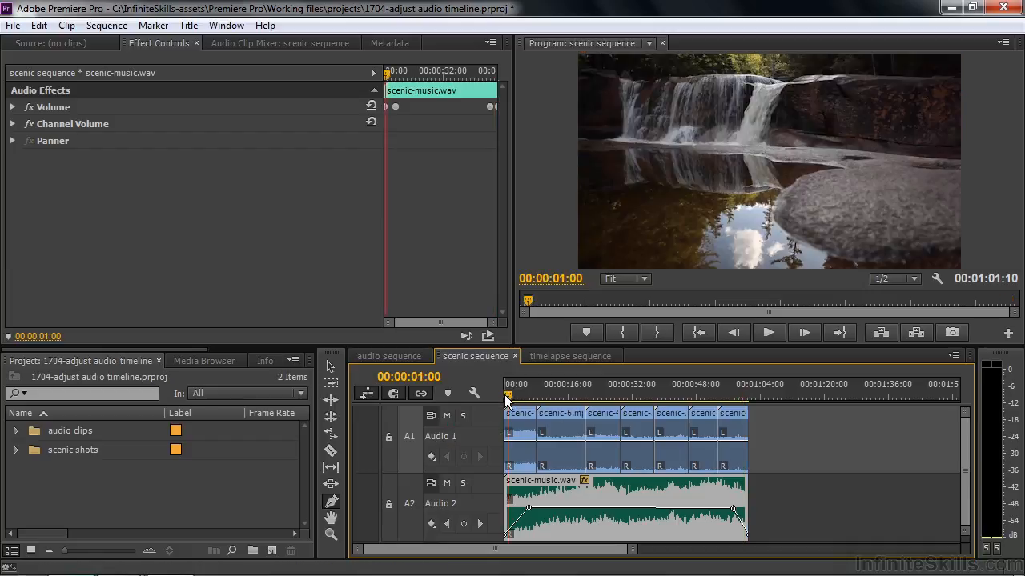
click(501, 397)
key(space)
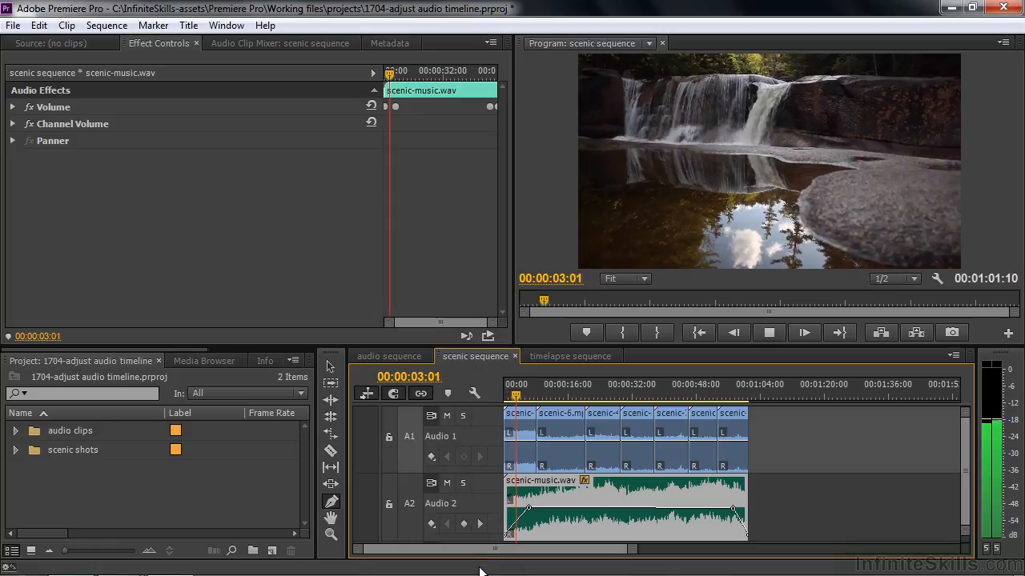
key(space)
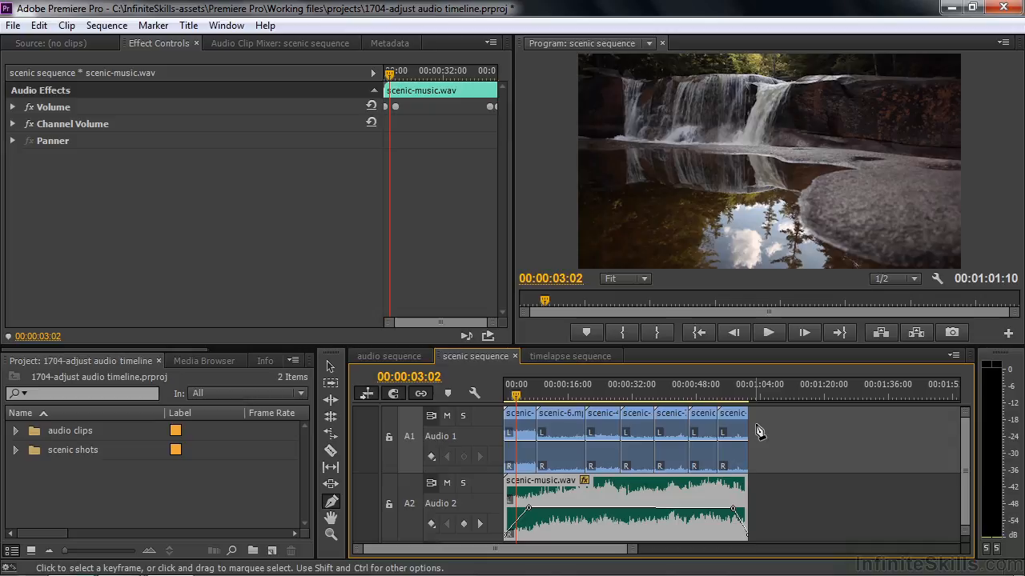
Switch Audio 1 from clip keyframes to track keyframes and view the parameters offered for its Track:Volume line
click(431, 458)
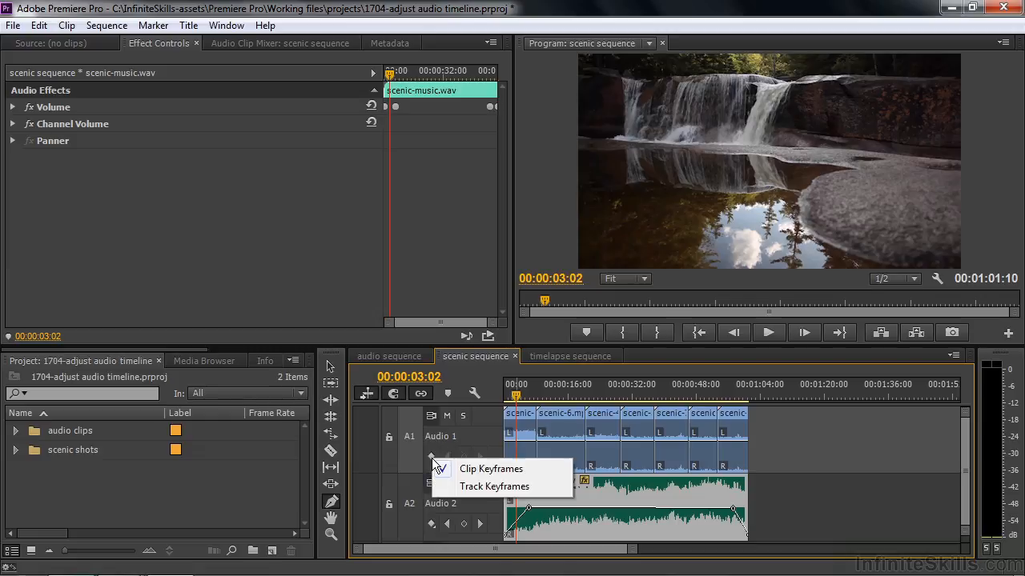
click(478, 487)
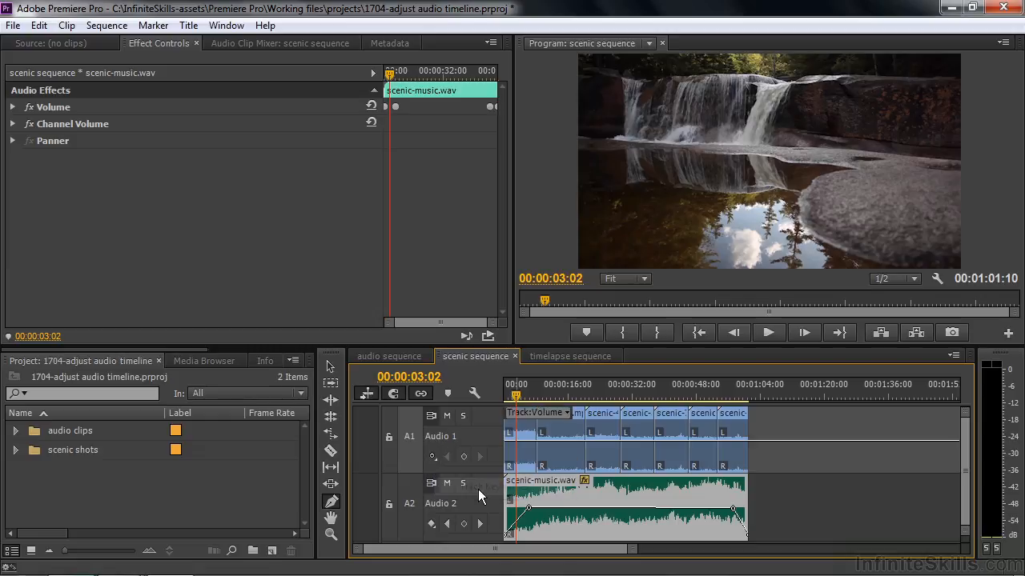
click(566, 414)
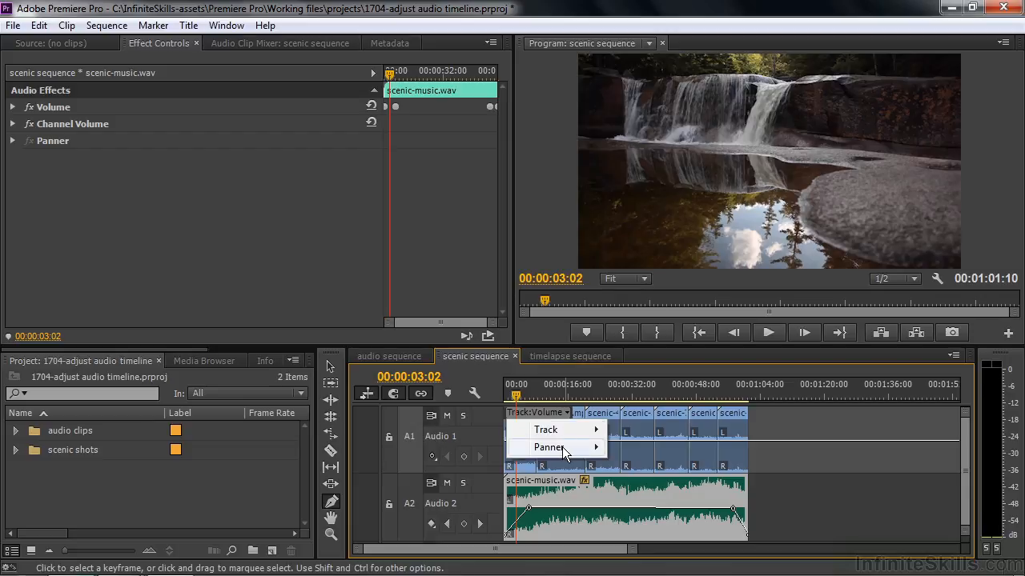
key(Escape)
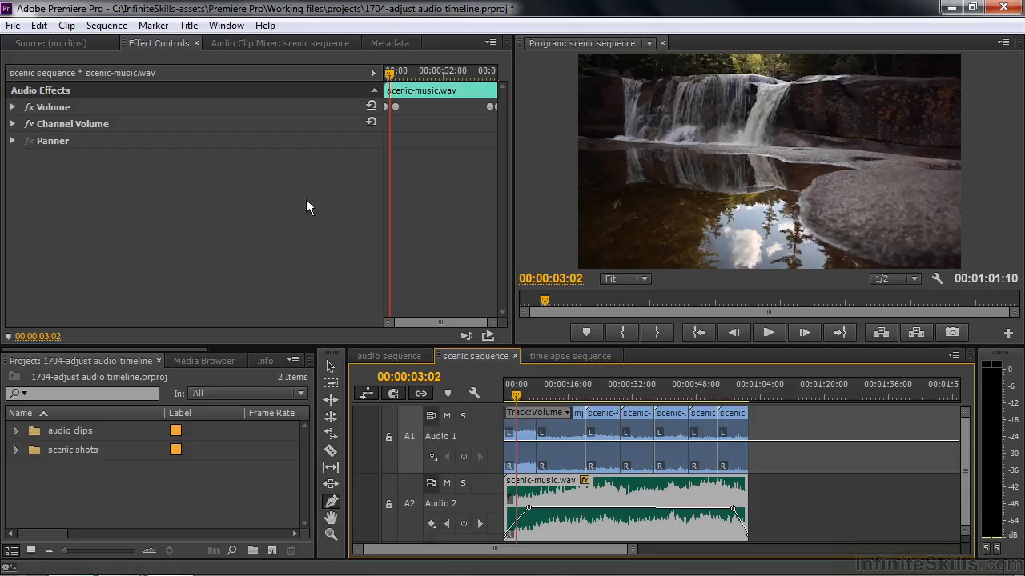
Examine the effect categories for Audio 1 in the Audio Track Mixer and the track's keyframe parameters, and close the mixer
click(225, 25)
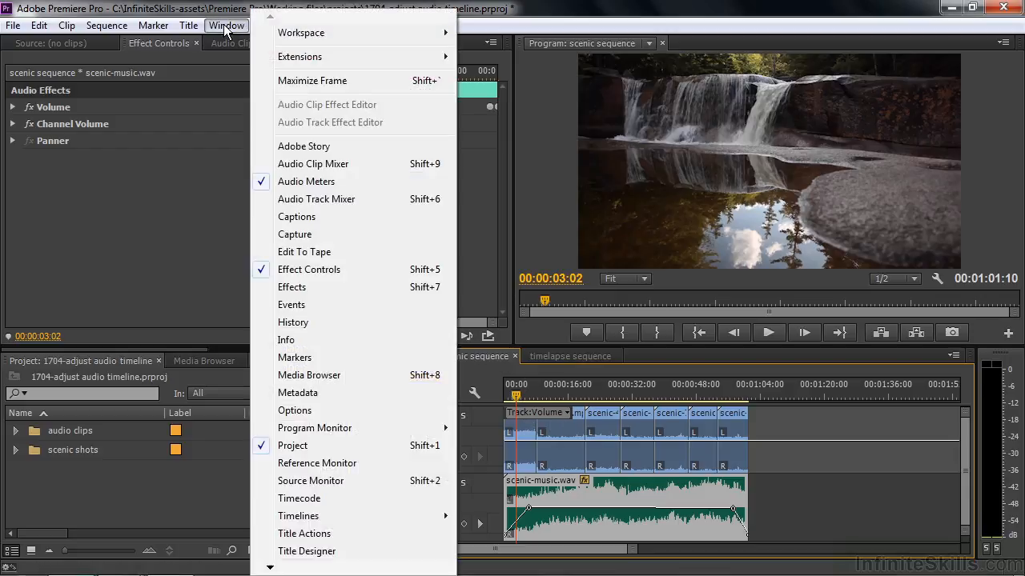
click(323, 200)
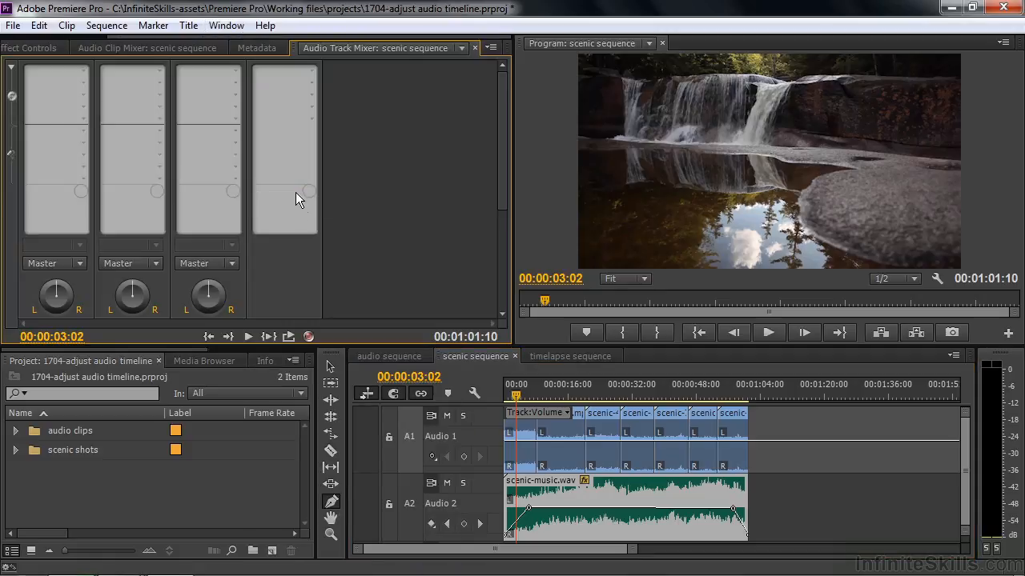
click(83, 72)
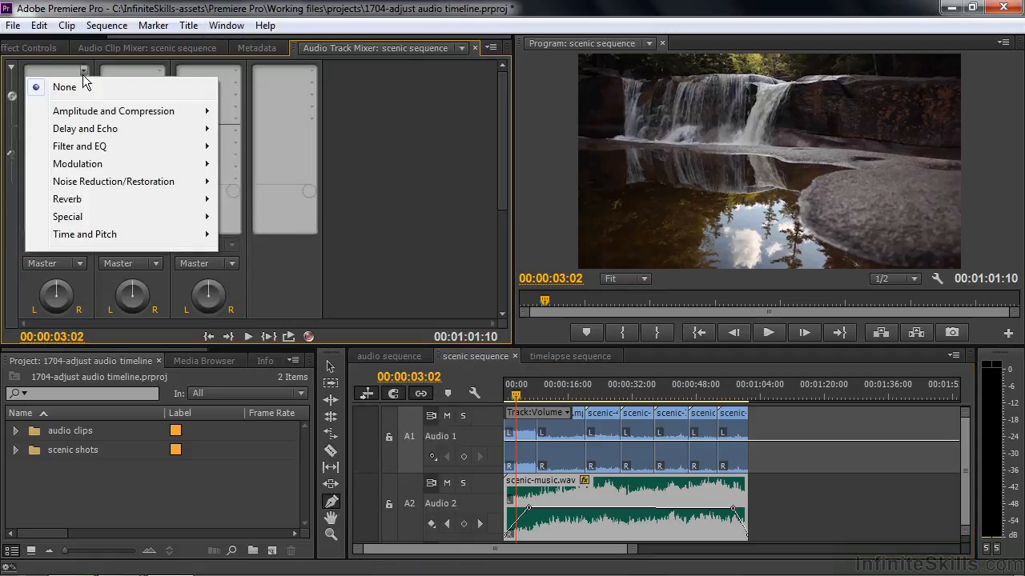
click(399, 130)
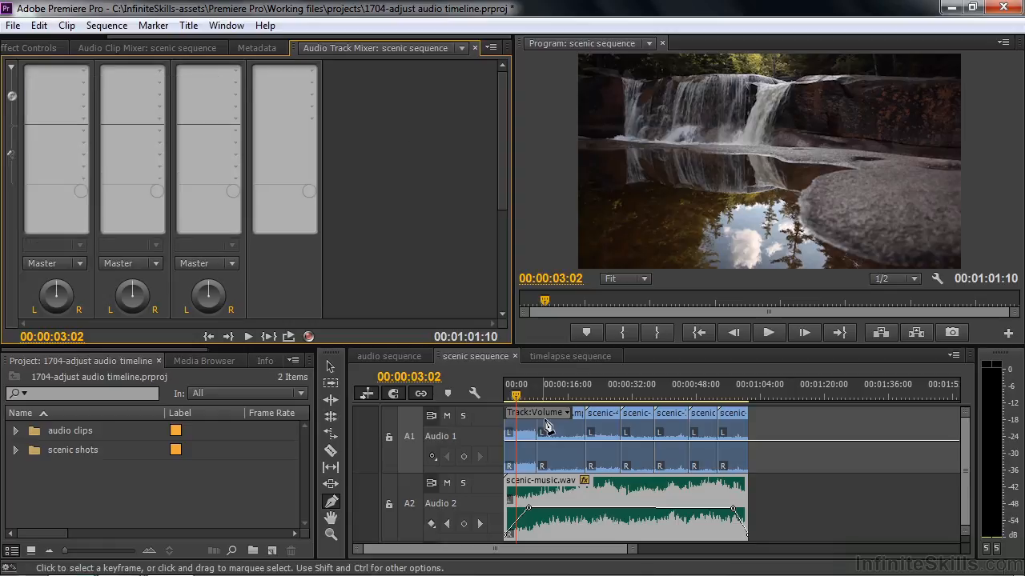
click(566, 413)
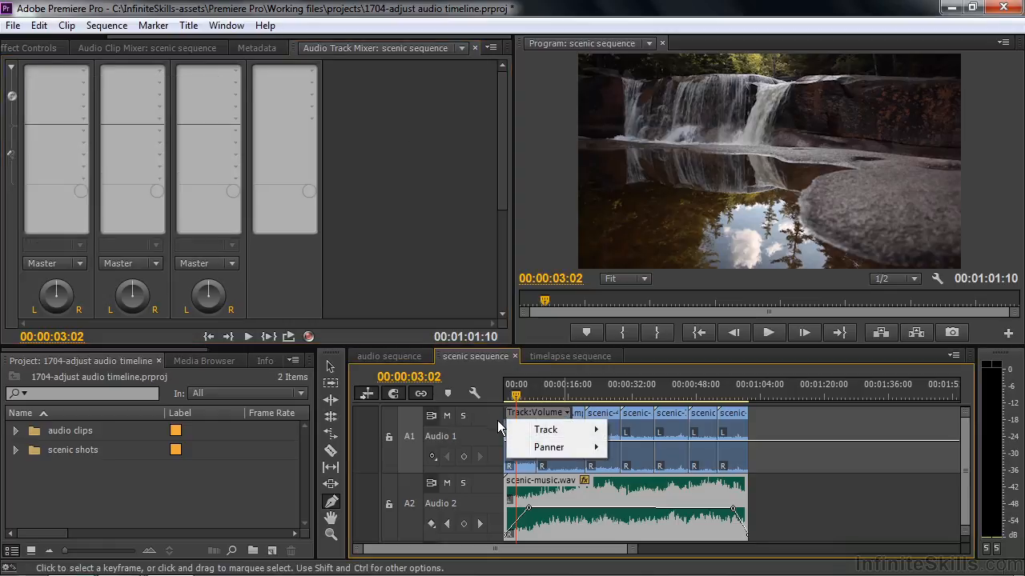
click(474, 48)
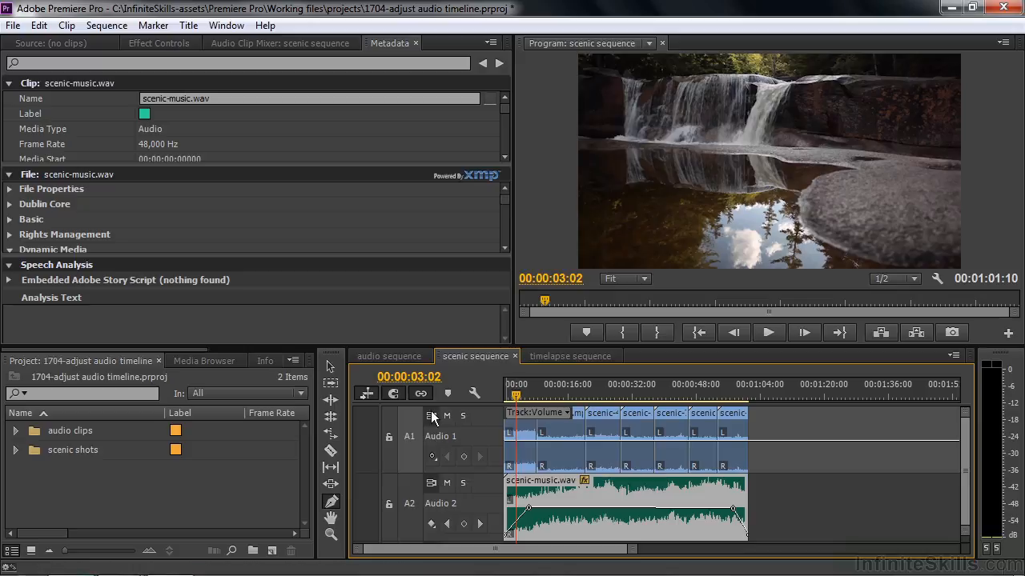
Fade in the Audio 1 track volume from -oo dB at 00:00:00:00 to a keyframe at 00:00:03:02 and play the opening
click(332, 368)
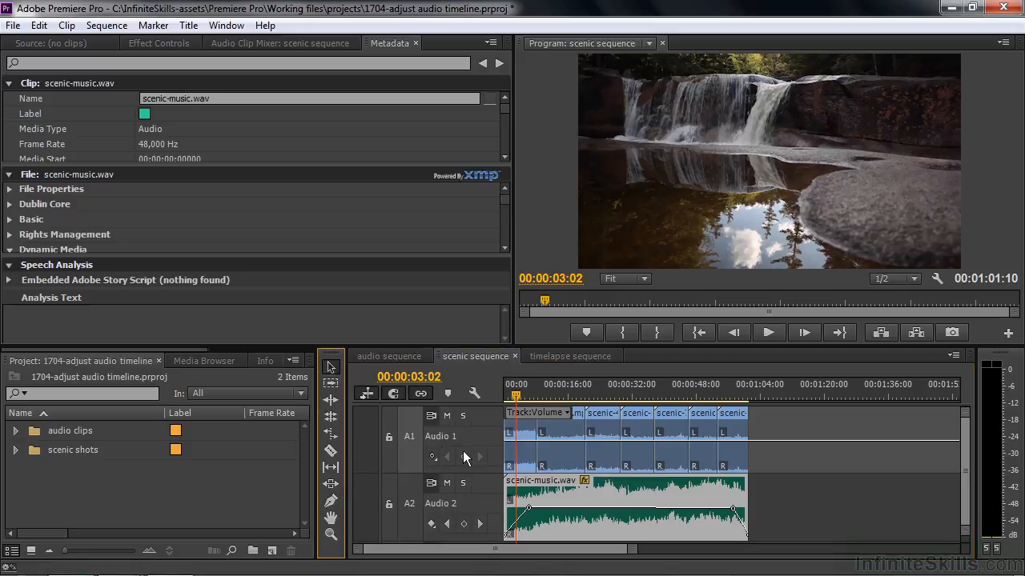
click(464, 455)
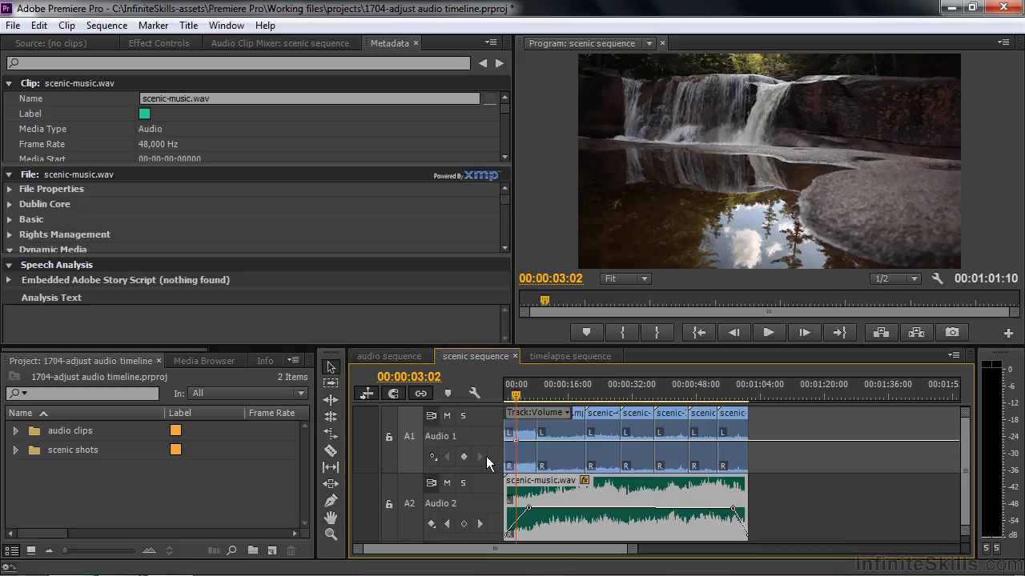
drag(517, 396, 510, 395)
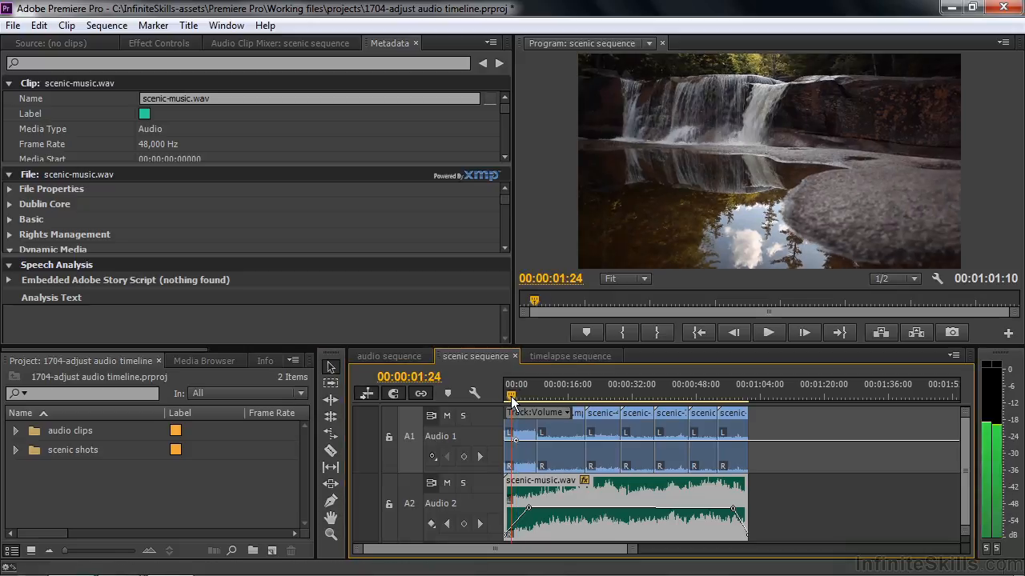
click(464, 456)
drag(510, 441, 508, 467)
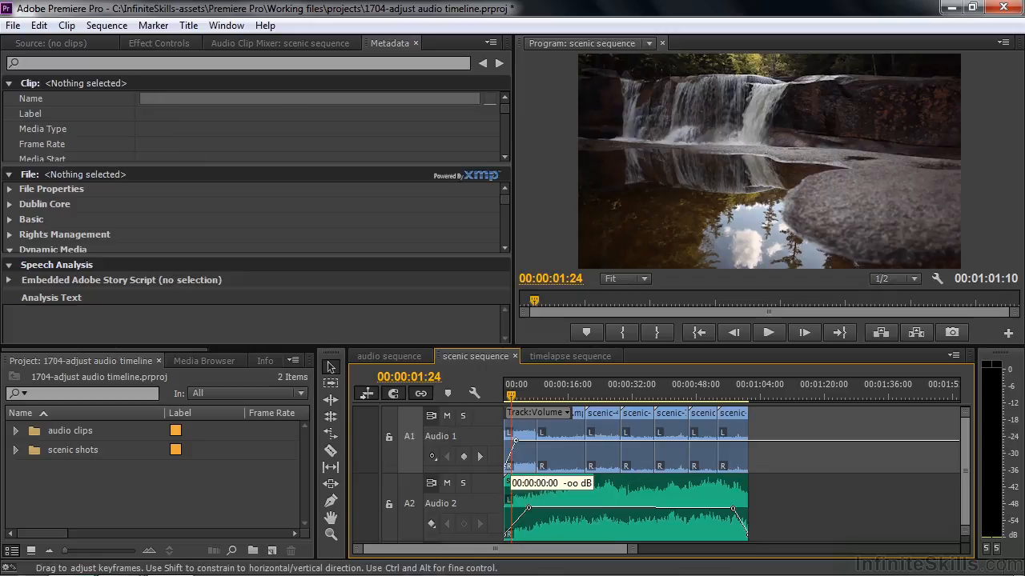
click(508, 396)
key(space)
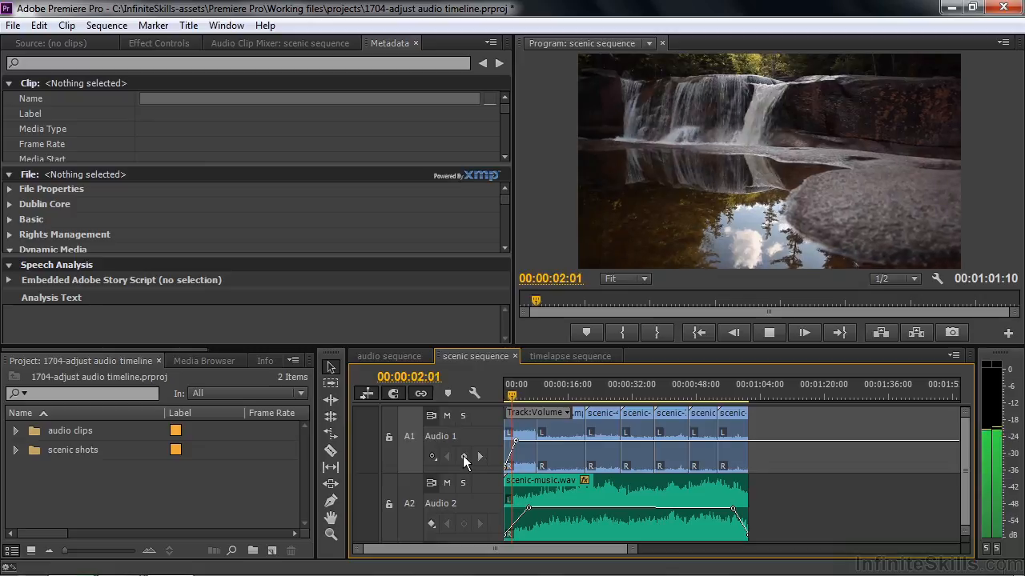
Add an Audio 1 volume keyframe at 00:00:03:14, lower the track's volume line to -3.40 dB, and play the sequence
click(461, 459)
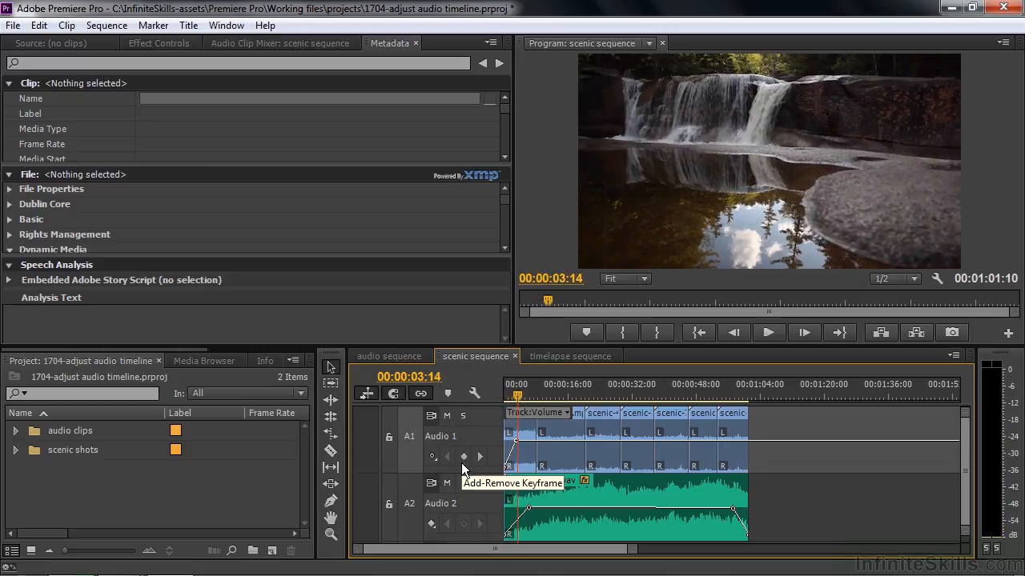
drag(516, 441, 516, 449)
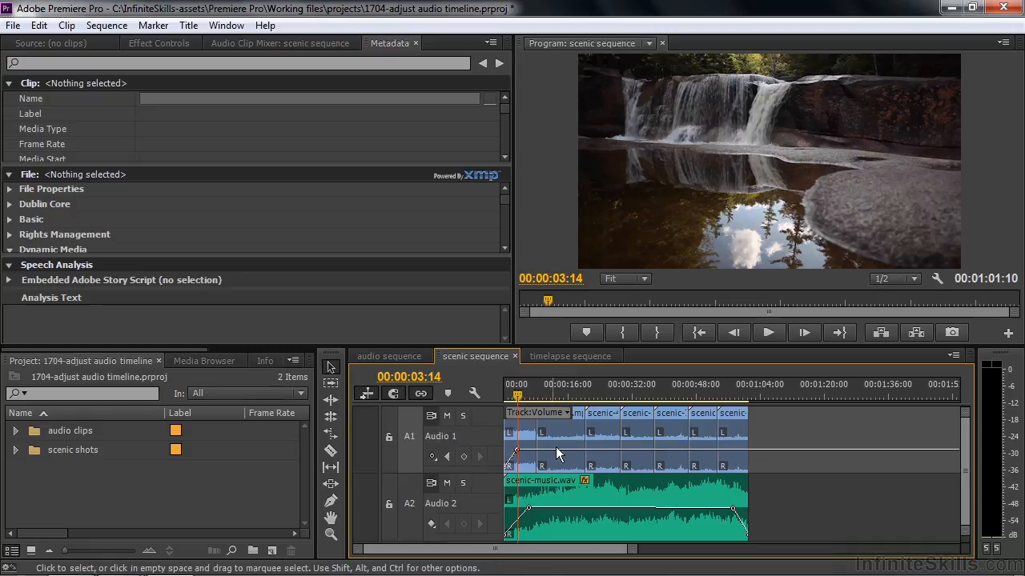
key(space)
key(space)
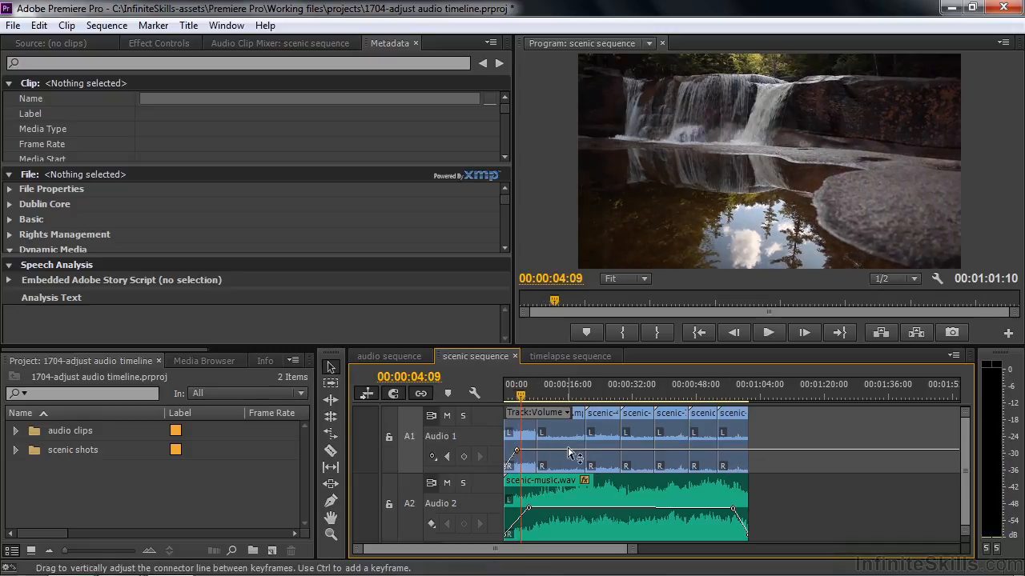
click(534, 395)
key(space)
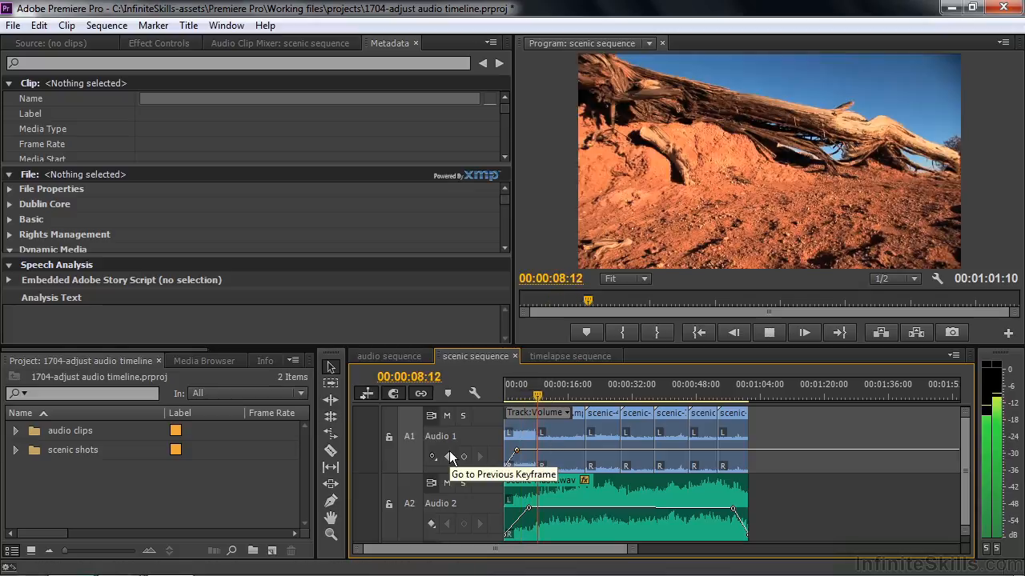
key(space)
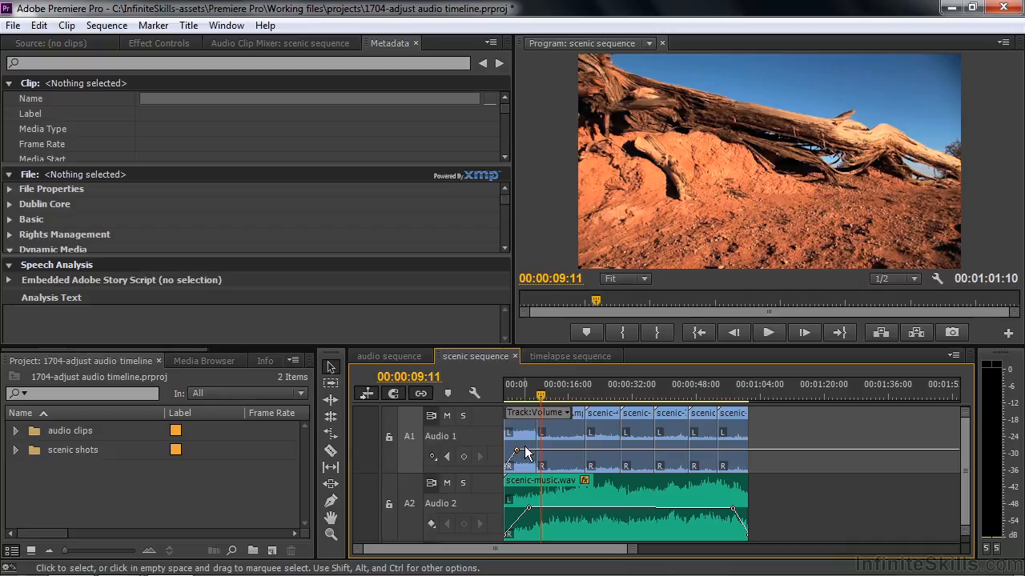
Fade out the Audio 1 track volume from a keyframe at 00:00:56:10 to silence at the sequence's end, and play the ending
ctrl+click(729, 452)
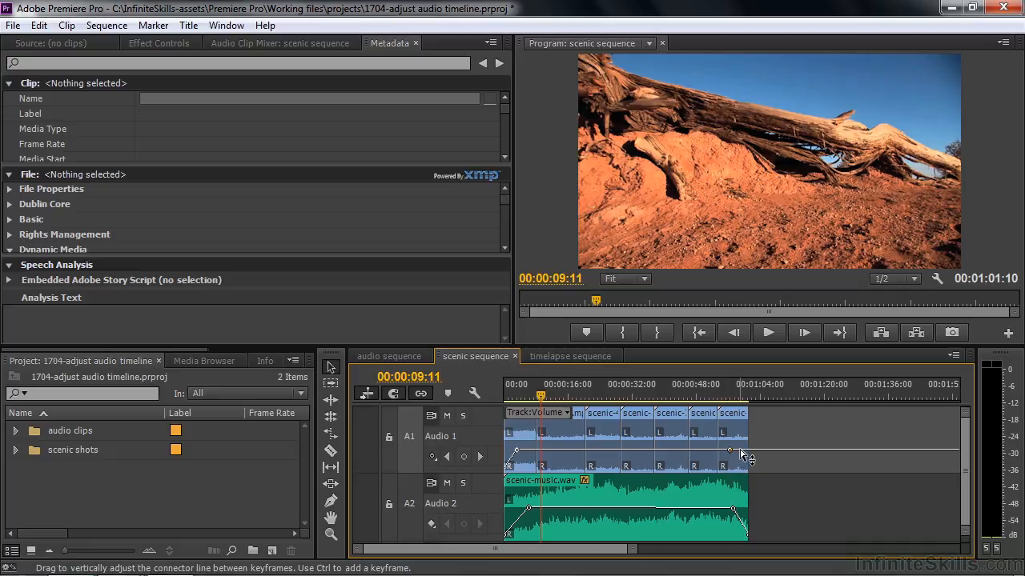
ctrl+click(743, 452)
drag(743, 452, 749, 469)
click(727, 397)
key(space)
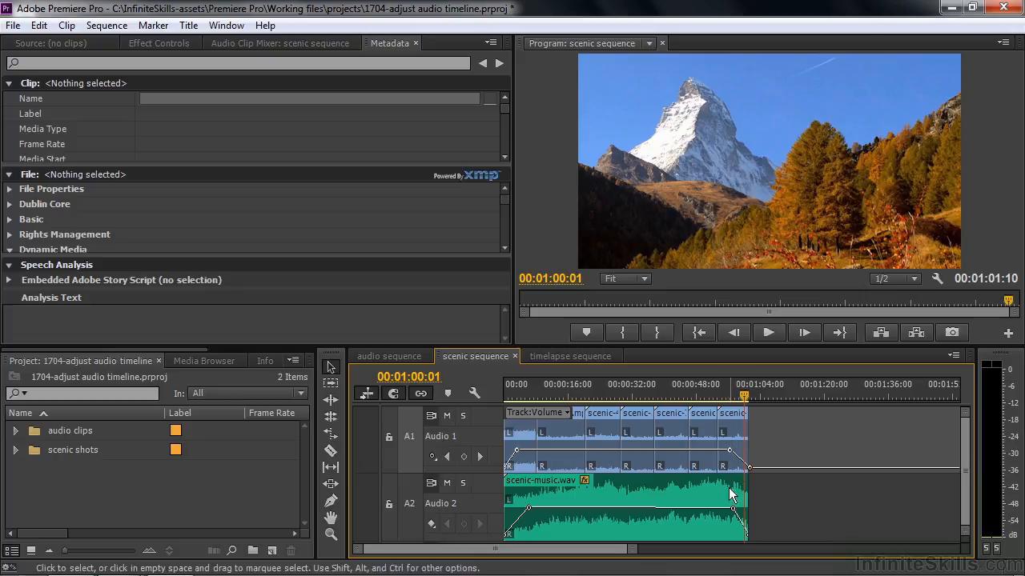
Shift the fade-out keyframes of scenic-music.wav on Audio 2 earlier and play the sequence's ending
drag(732, 510, 725, 535)
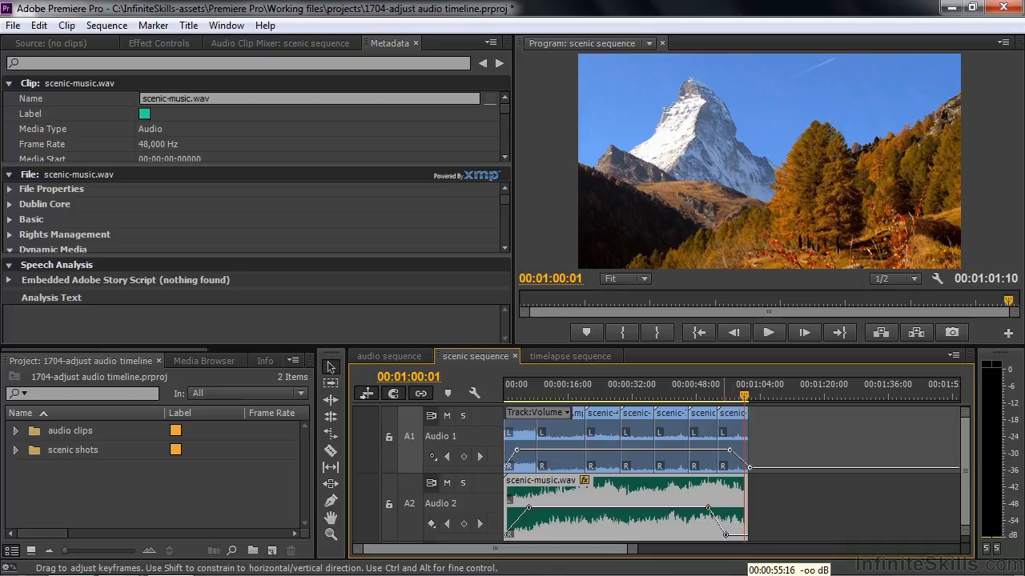
click(719, 388)
key(space)
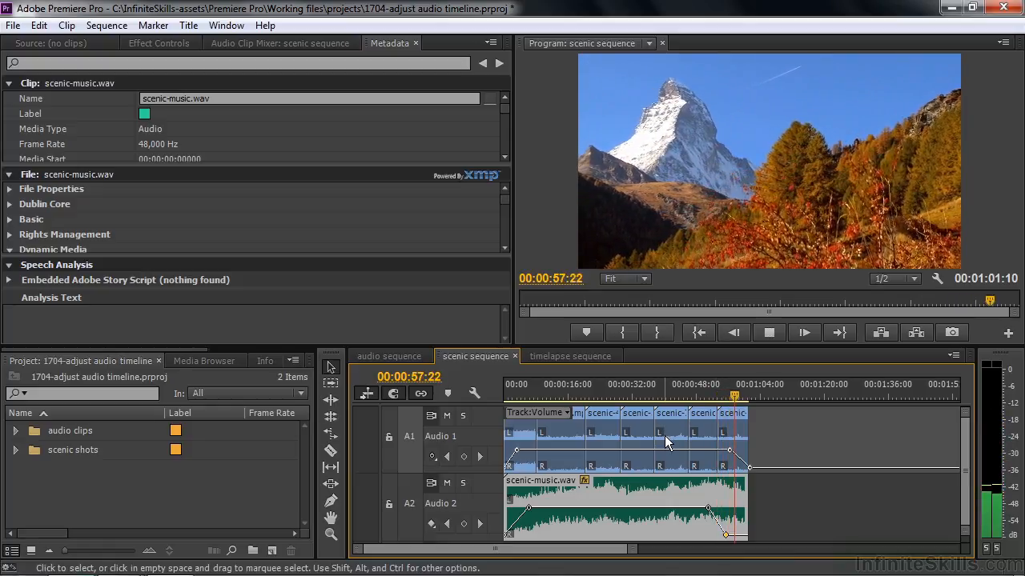
key(space)
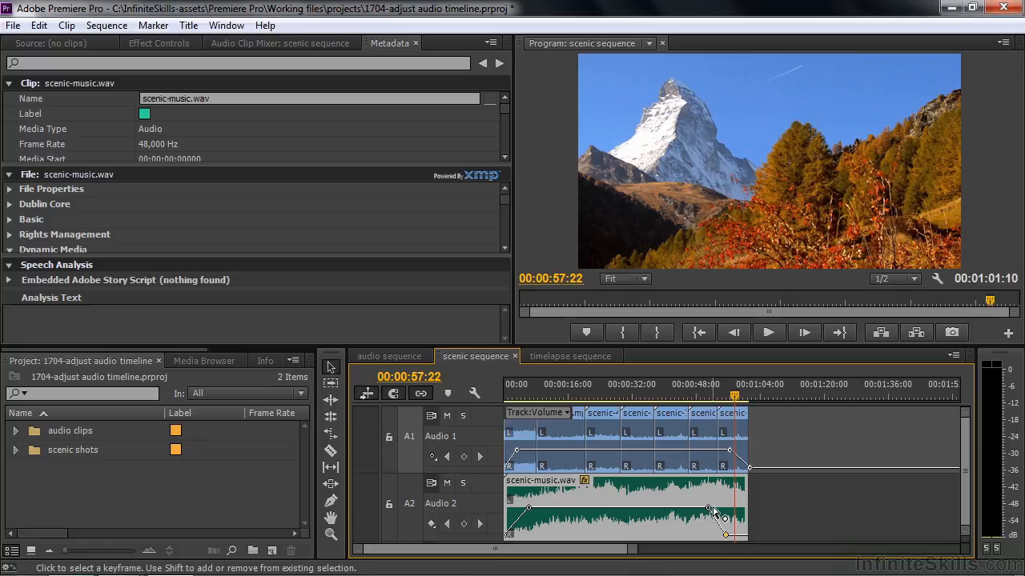
Open the timelapse sequence and enlarge its Audio 1 and Audio 2 tracks to show the clip waveforms
click(590, 357)
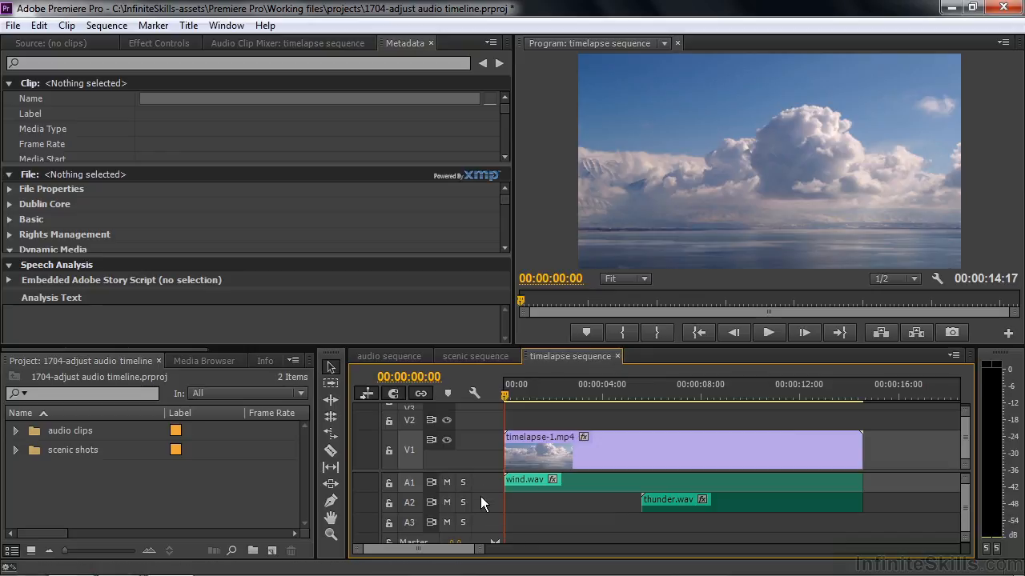
drag(480, 472, 486, 419)
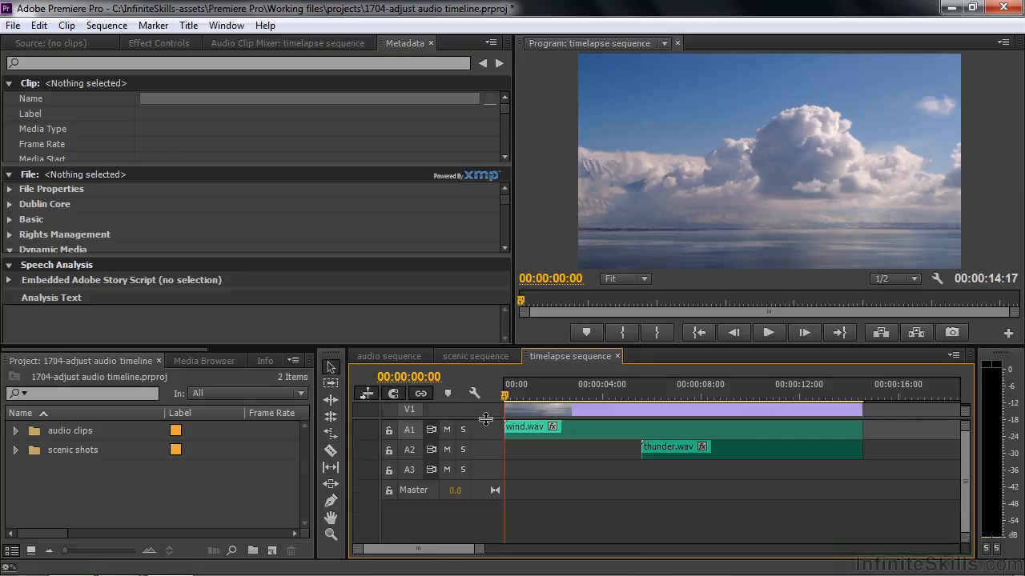
drag(485, 459, 485, 484)
drag(483, 440, 488, 479)
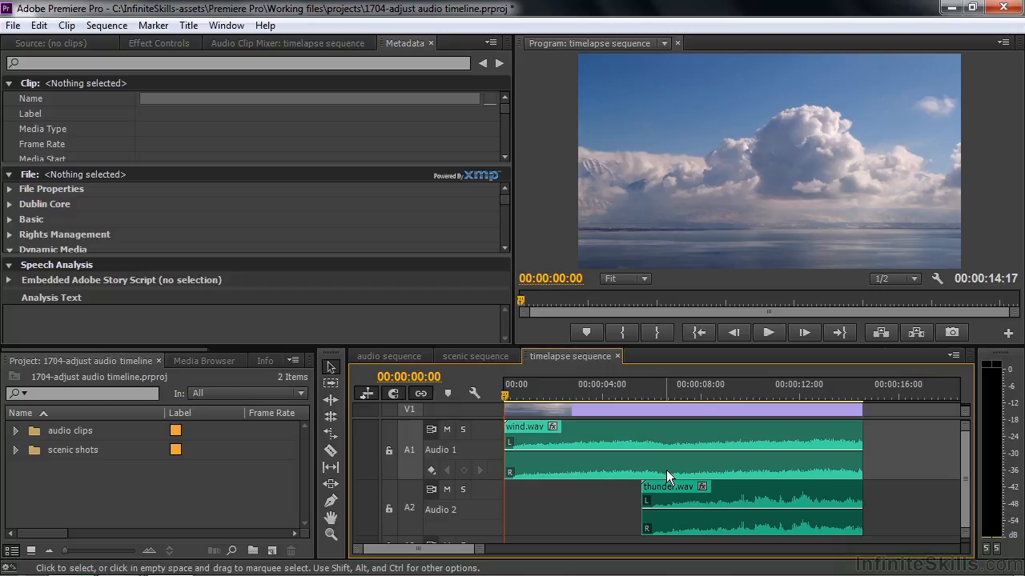
Play the timelapse sequence from 00:00:07:15 to hear the wind and thunder clips together
click(690, 389)
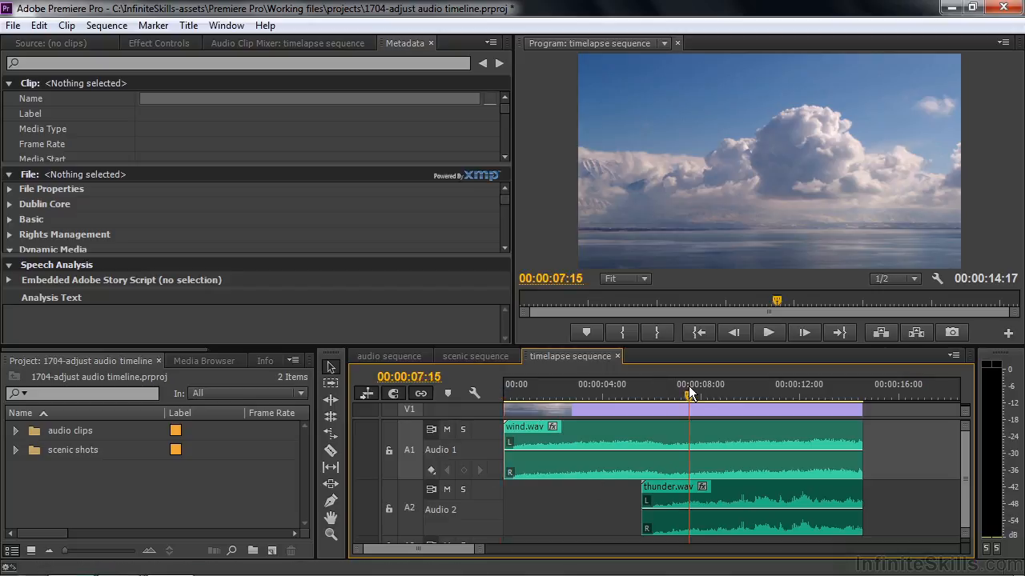
key(space)
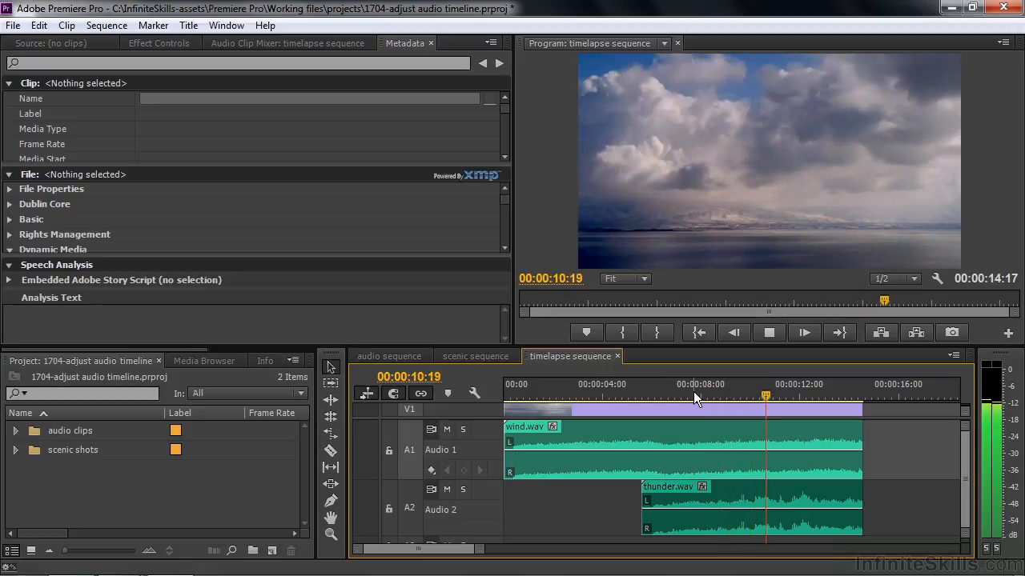
key(space)
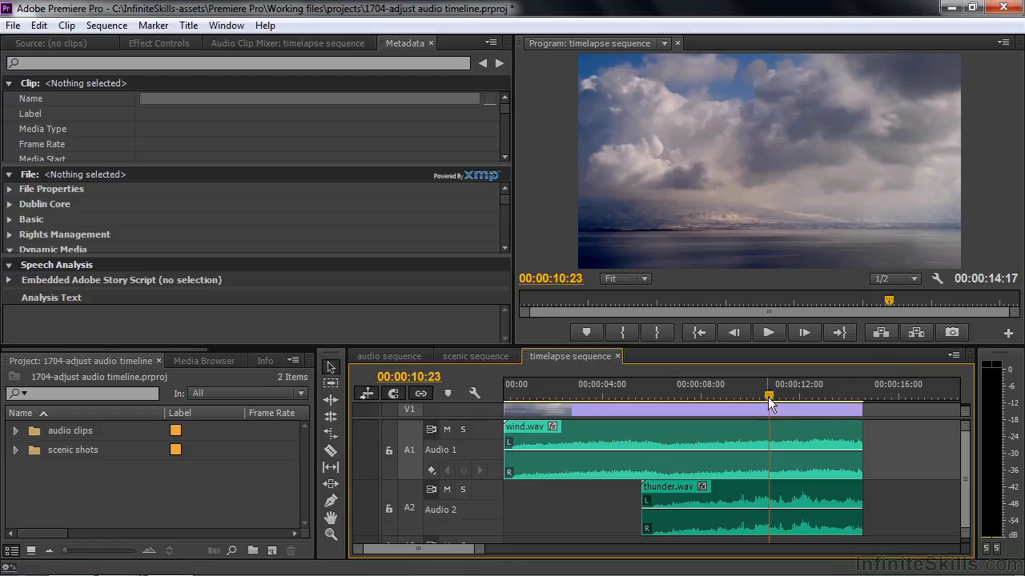
Show the Volume Level controls of wind.wav in Effect Controls
click(603, 431)
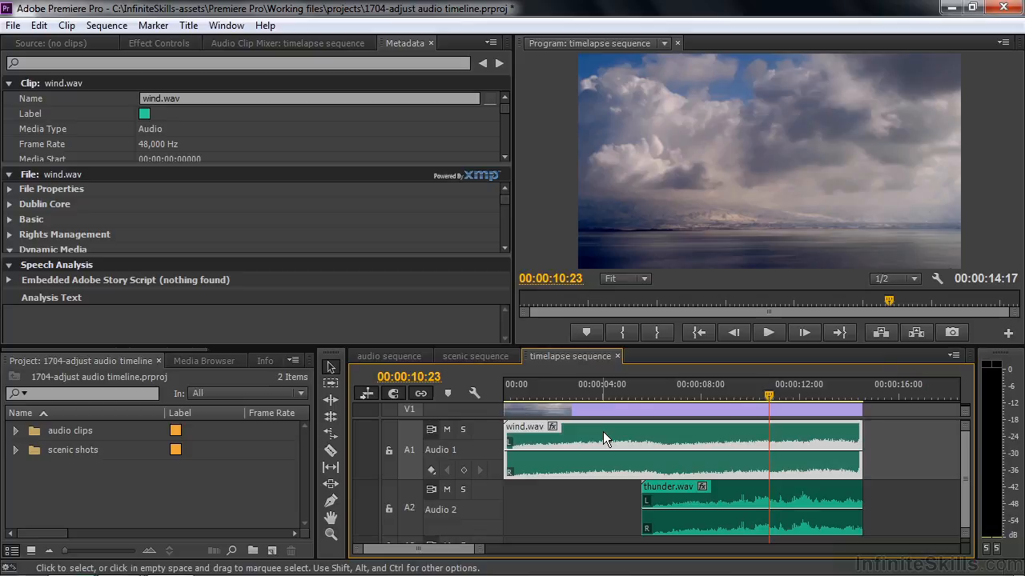
click(164, 45)
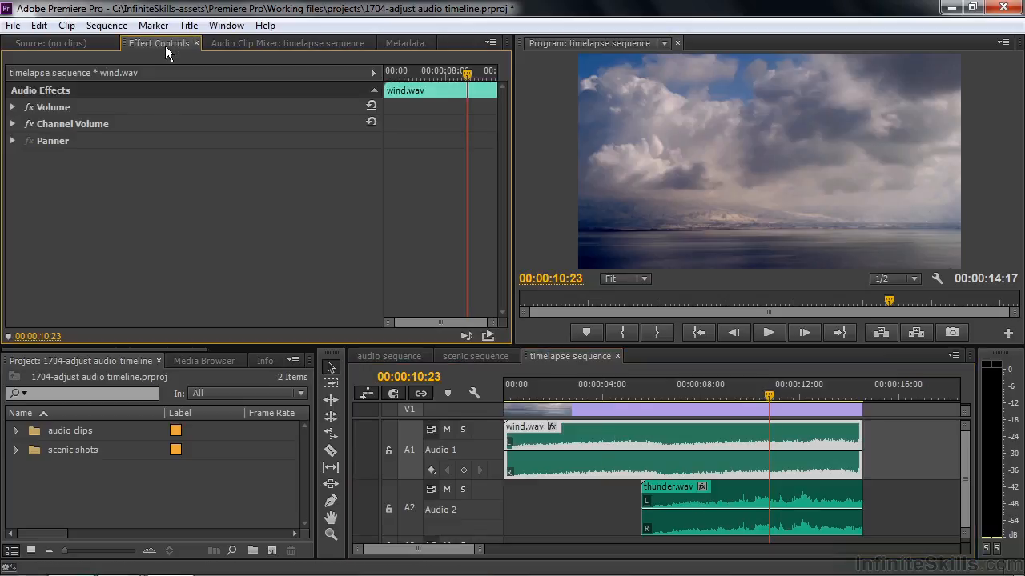
click(14, 107)
click(22, 142)
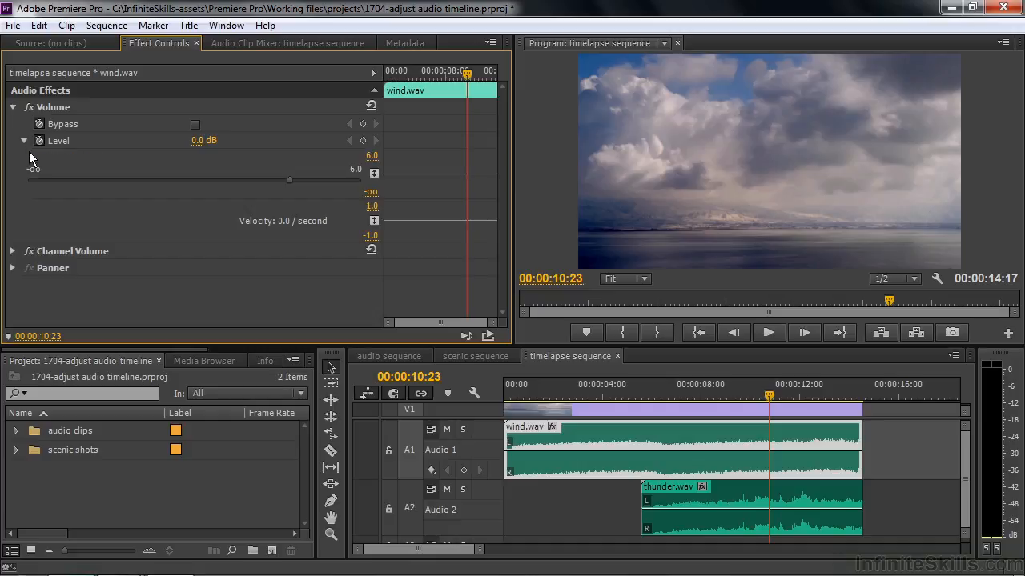
Add clip volume keyframes to wind.wav so it fades in at its start and fades out at its end
ctrl+click(552, 451)
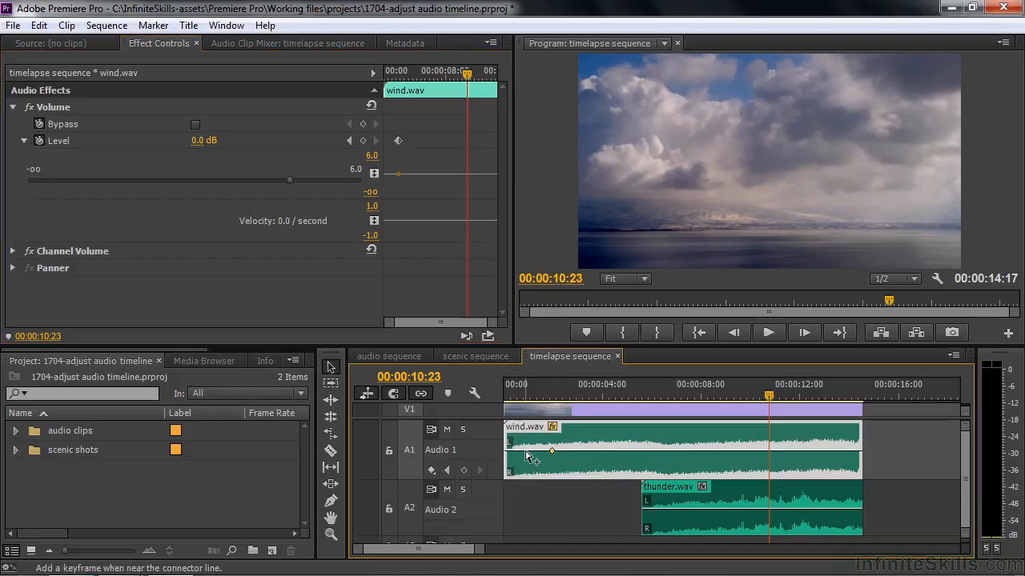
ctrl+click(527, 457)
drag(527, 457, 506, 472)
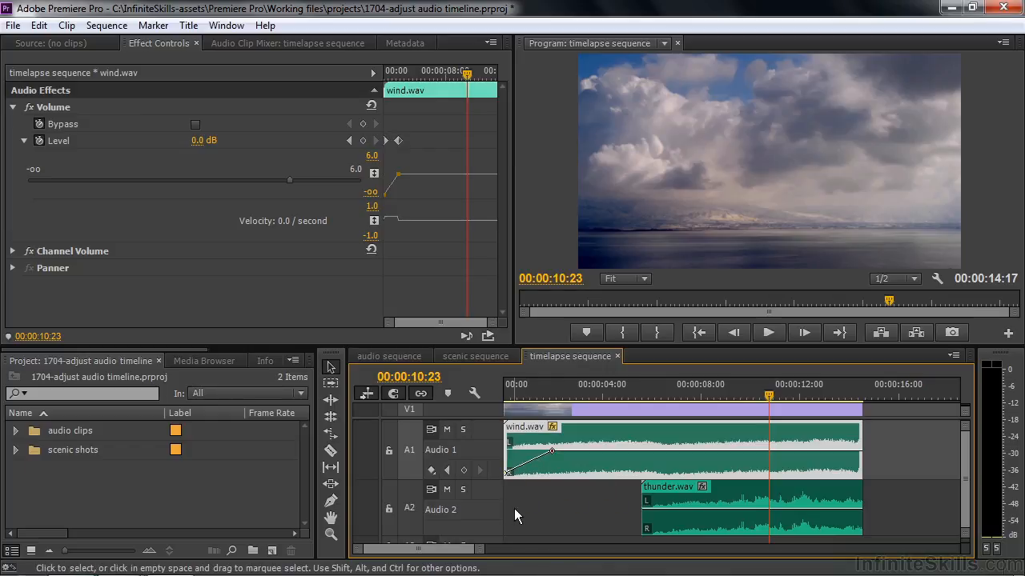
ctrl+click(824, 452)
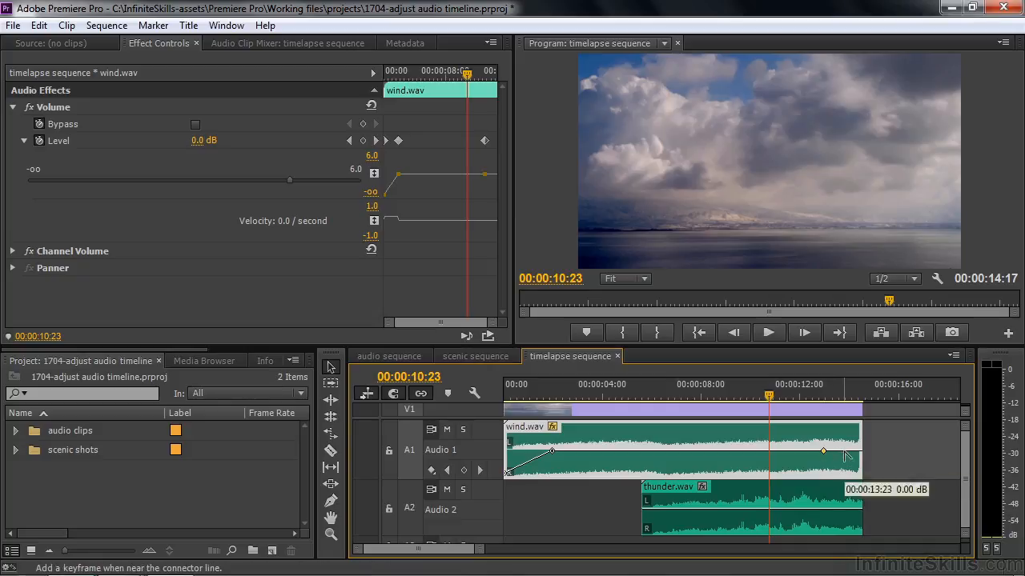
drag(847, 454, 863, 485)
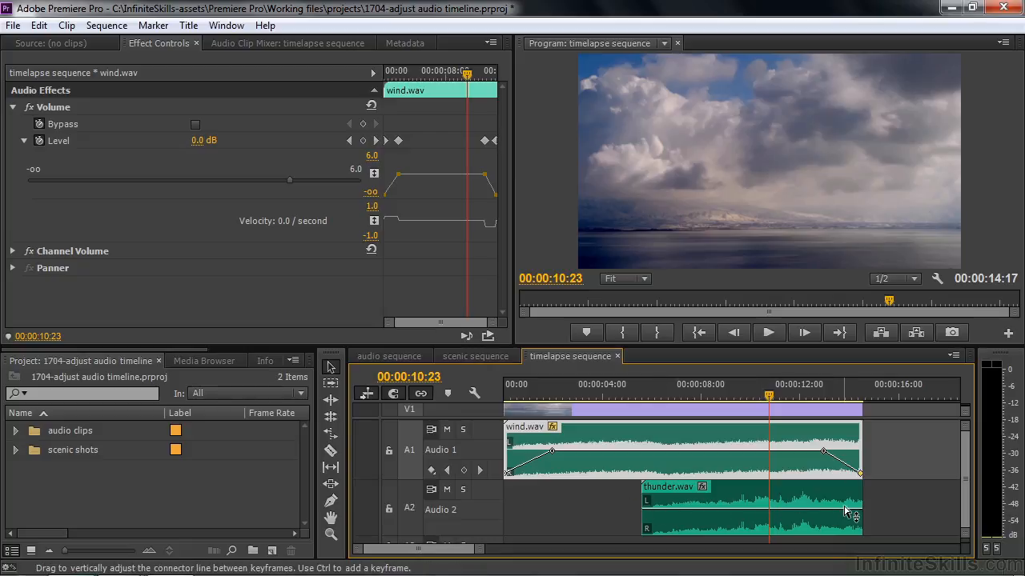
Enlarge Audio 2 and set the keyframe line of thunder.wav to Panner Balance, then select the clip
mouse_move(964, 494)
mouse_down()
mouse_move(967, 511)
mouse_move(967, 482)
mouse_move(967, 498)
mouse_up()
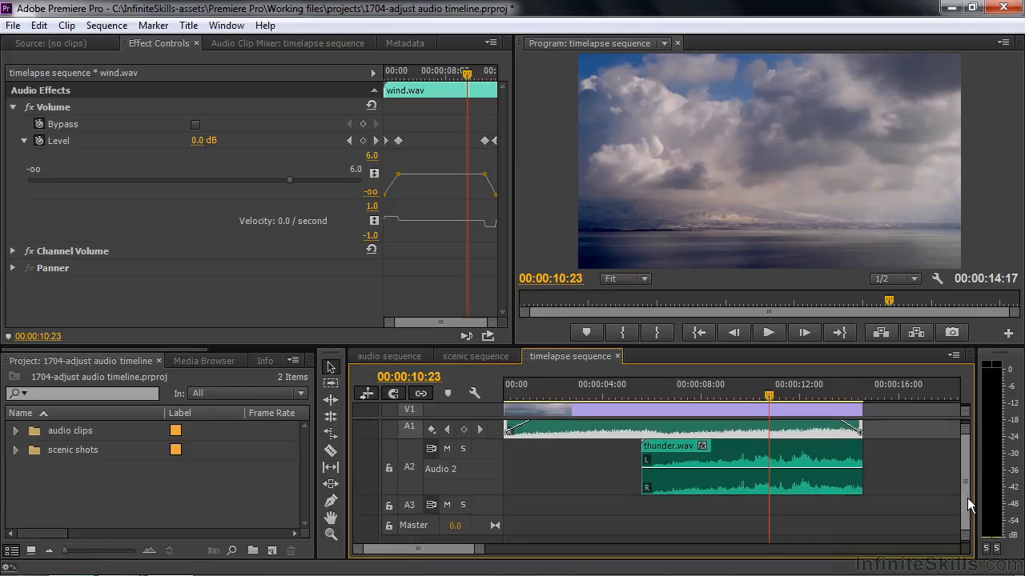
drag(493, 514, 493, 541)
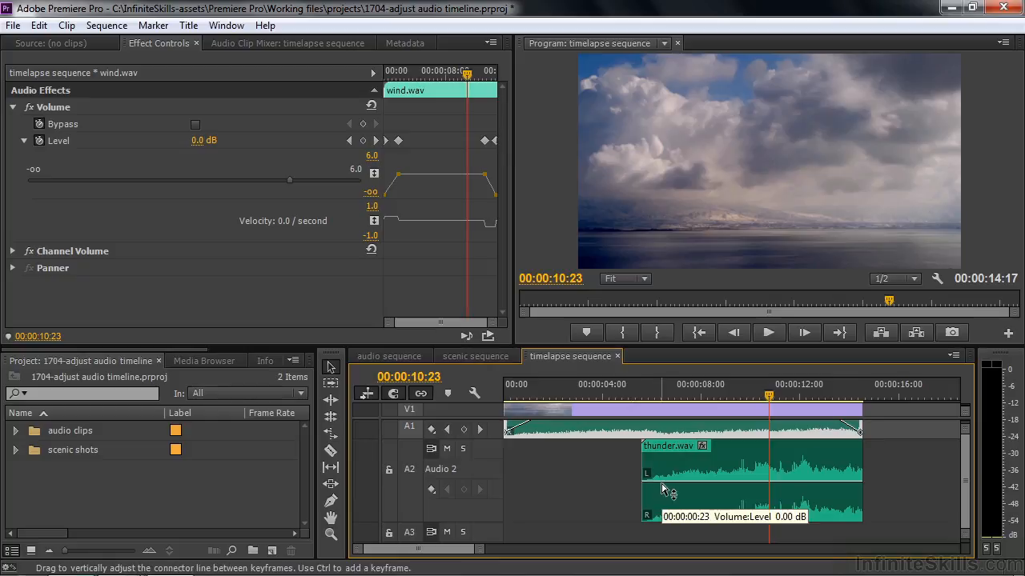
click(702, 447)
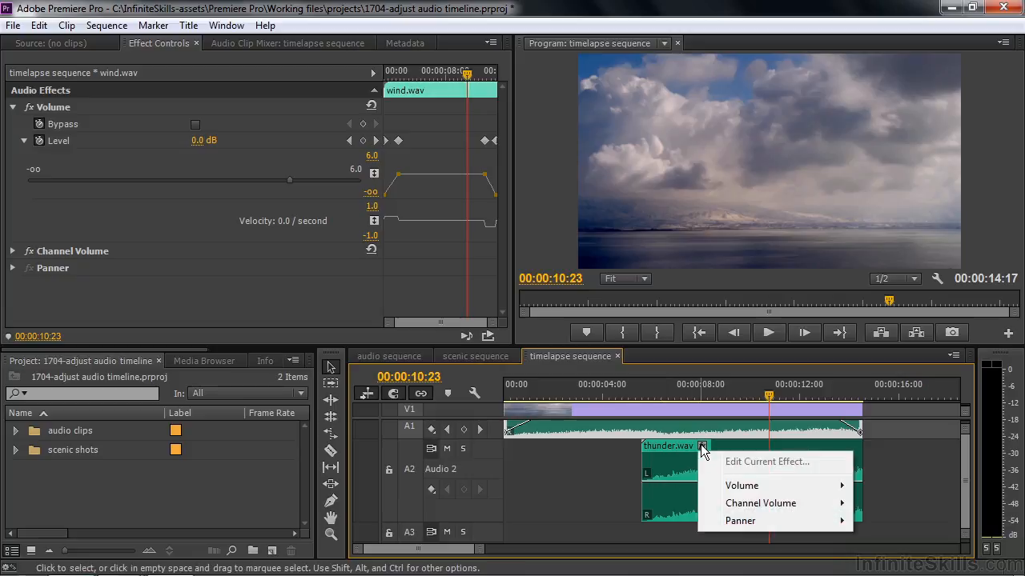
mouse_move(736, 522)
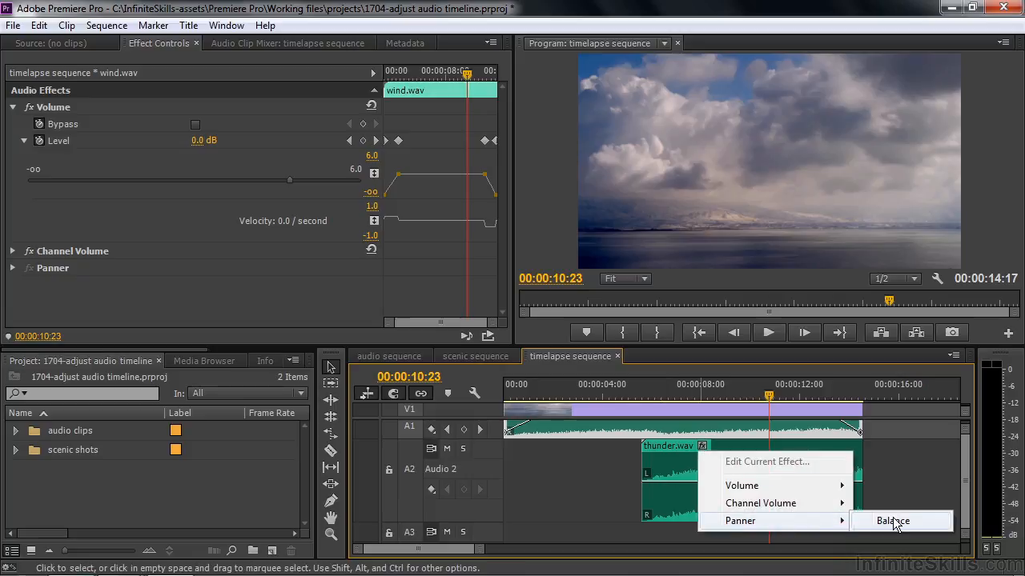
mouse_move(801, 486)
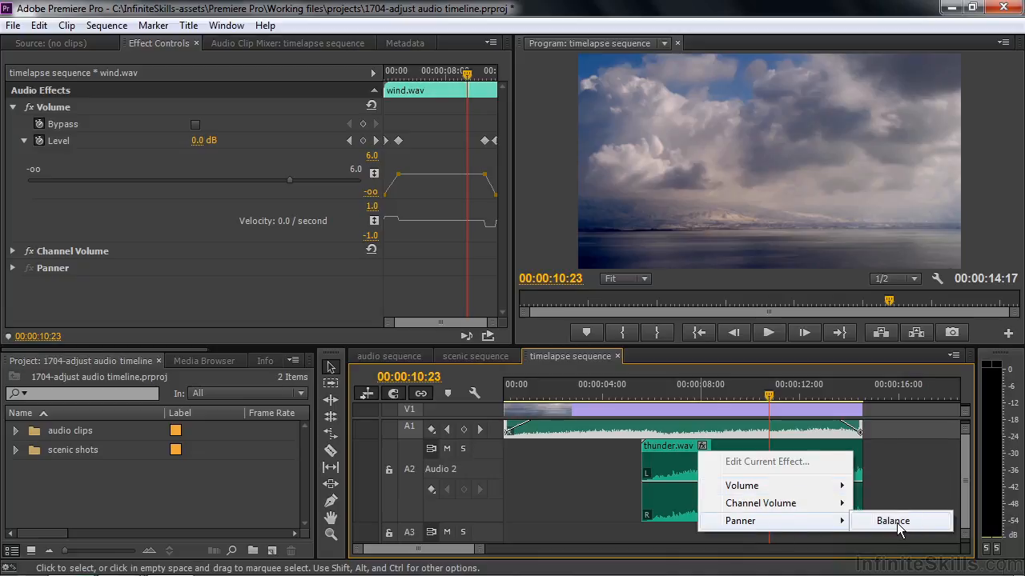
click(895, 521)
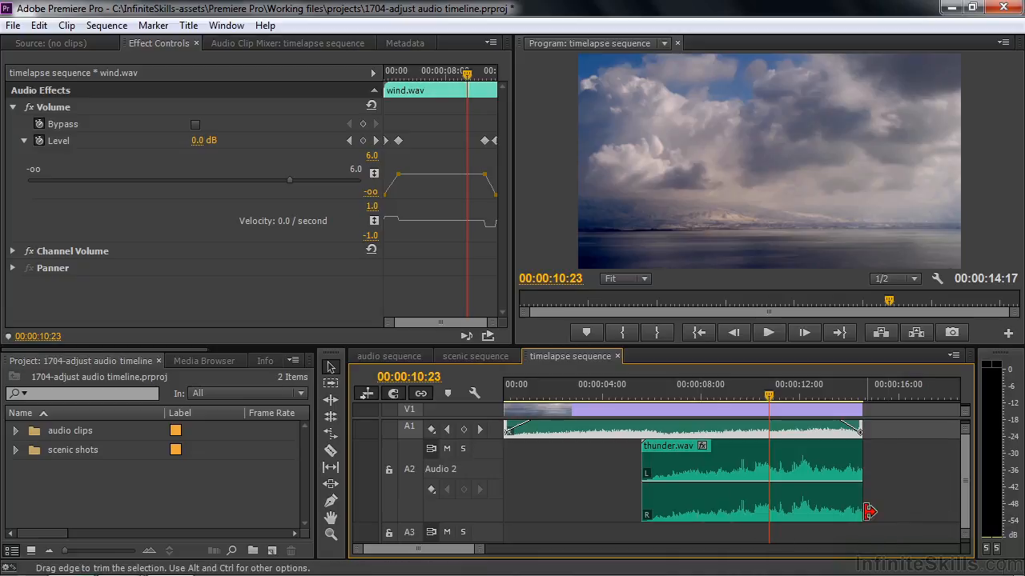
click(702, 450)
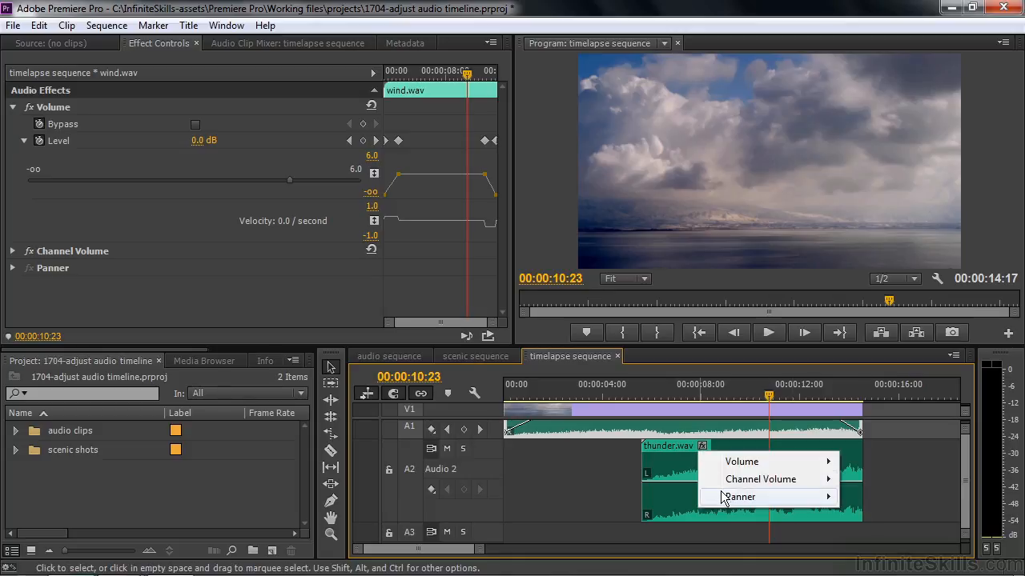
mouse_move(726, 500)
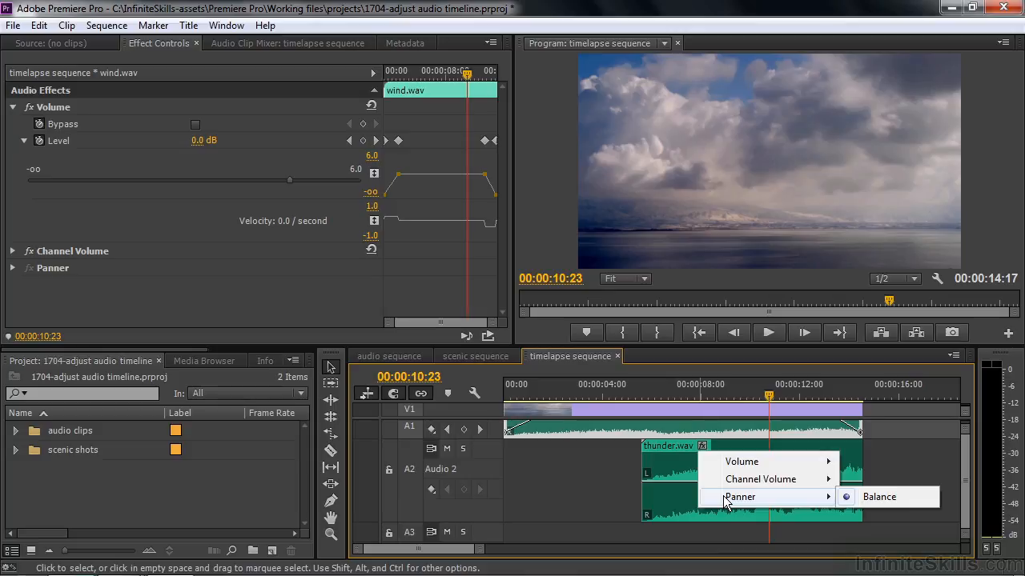
click(698, 488)
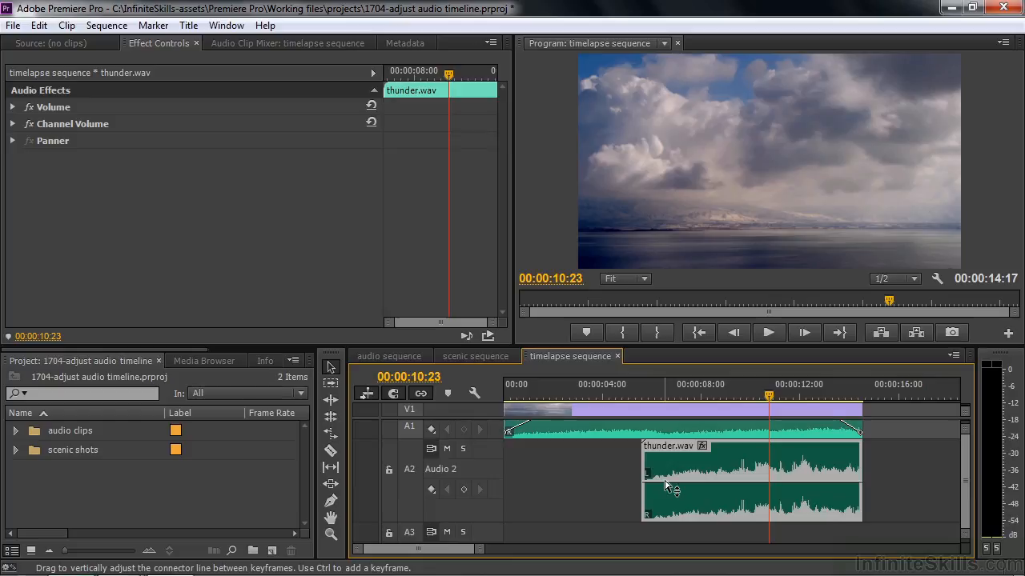
Pan thunder.wav across the stereo field with Balance keyframes near the line's lowest level at the clip's start and highest at its end
ctrl+click(664, 483)
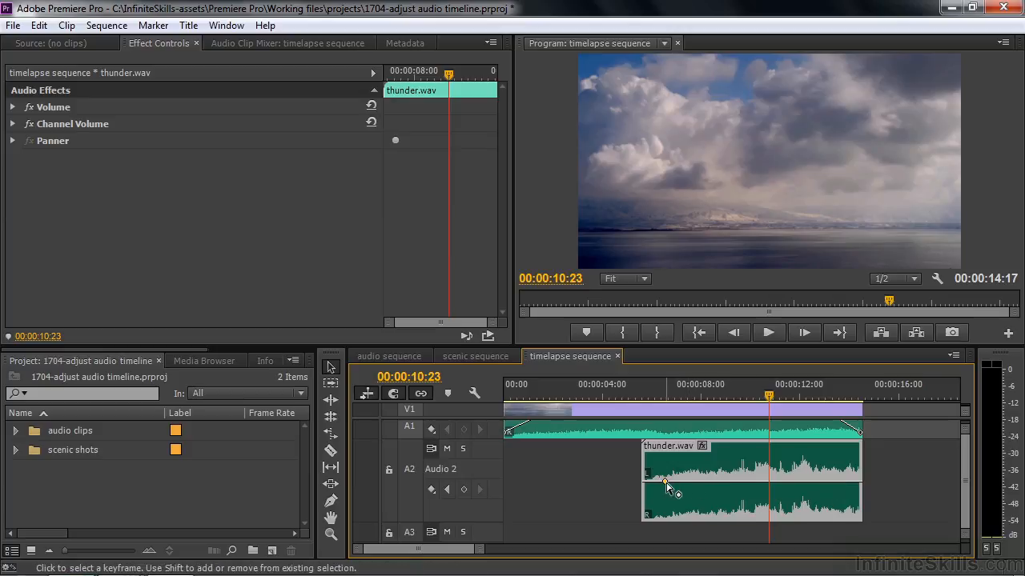
drag(665, 483, 647, 517)
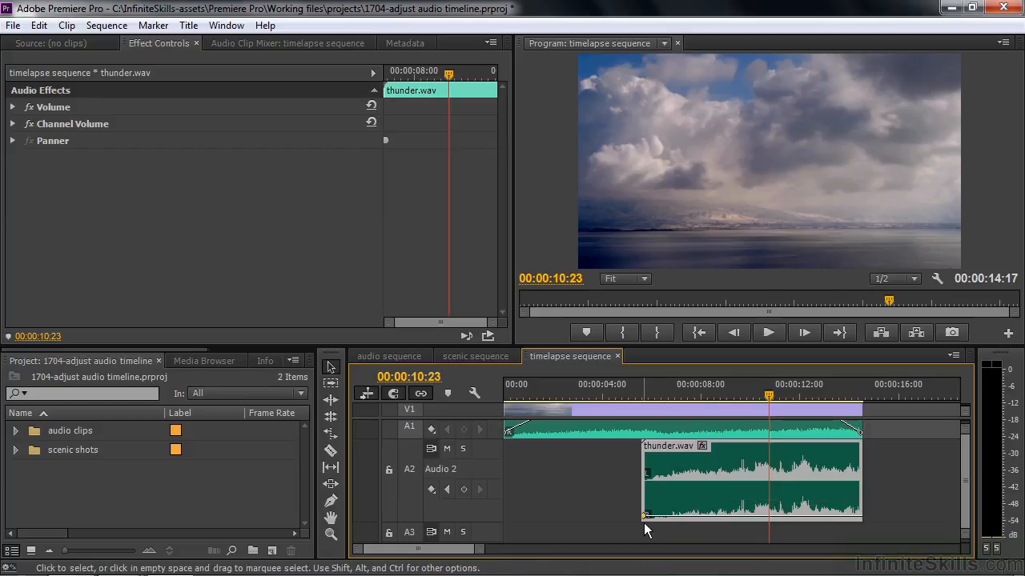
ctrl+click(834, 521)
drag(834, 520, 859, 446)
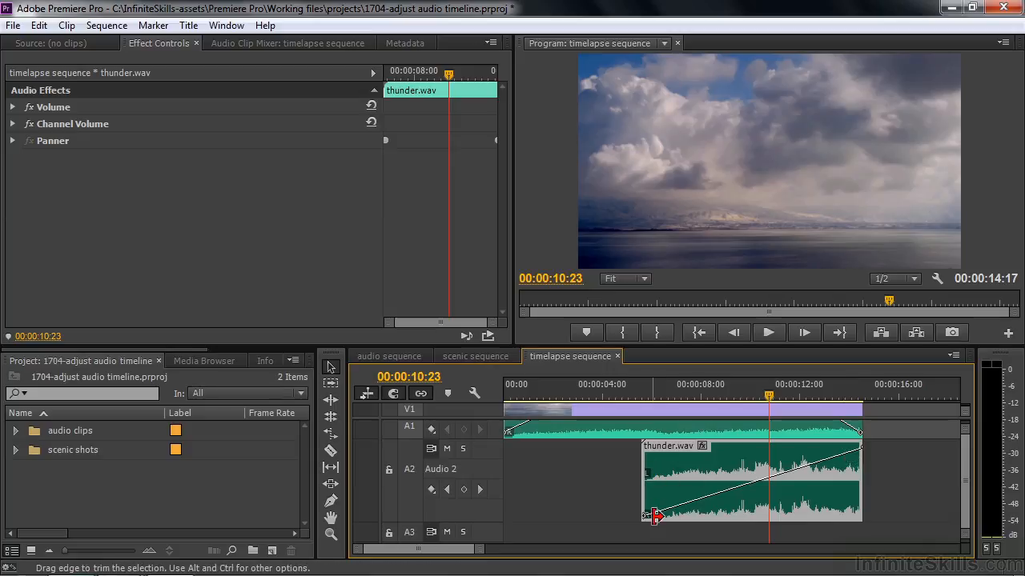
Solo Audio 2 and play thunder.wav from its start to hear the pan on its own
click(464, 449)
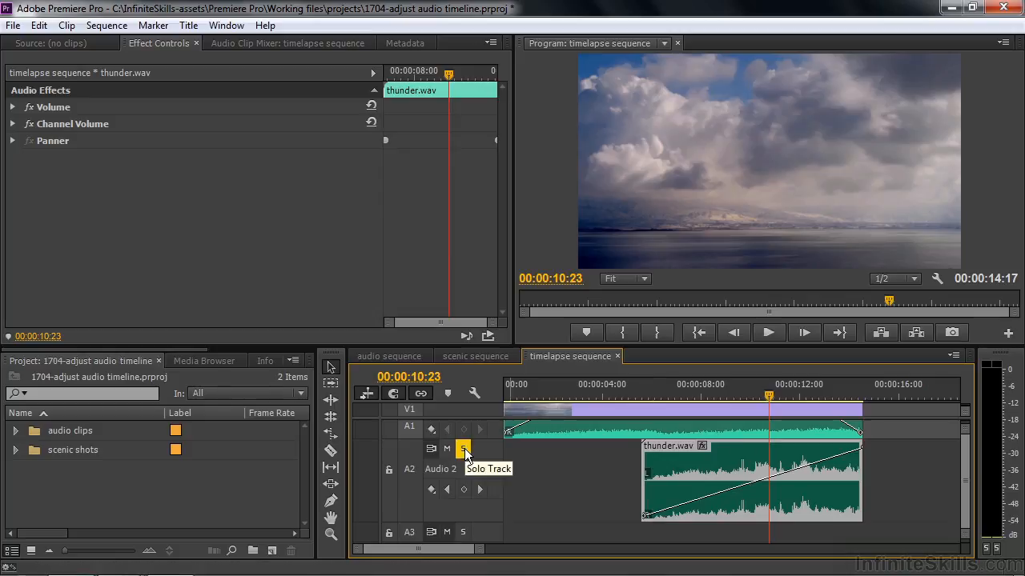
click(644, 392)
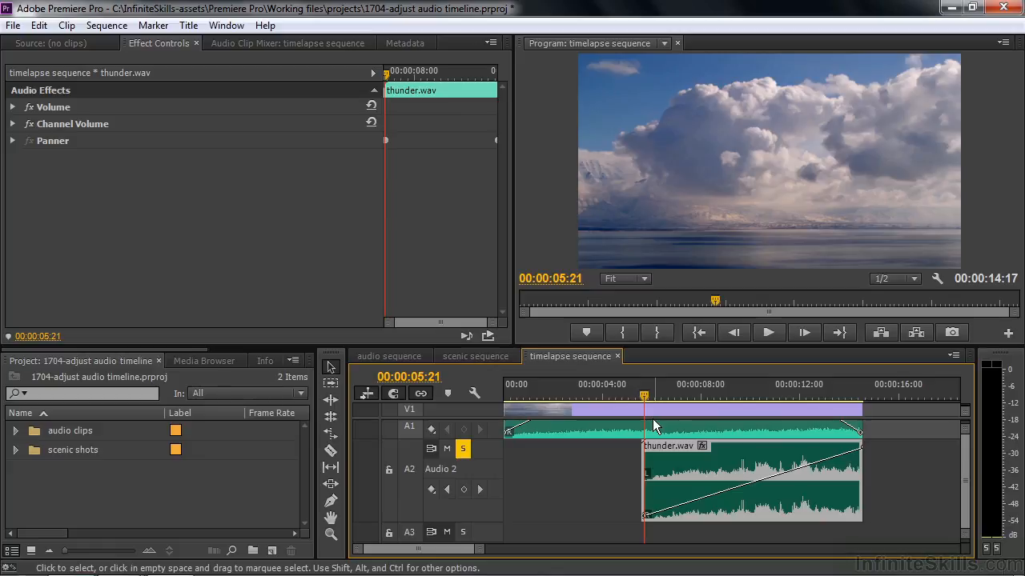
key(space)
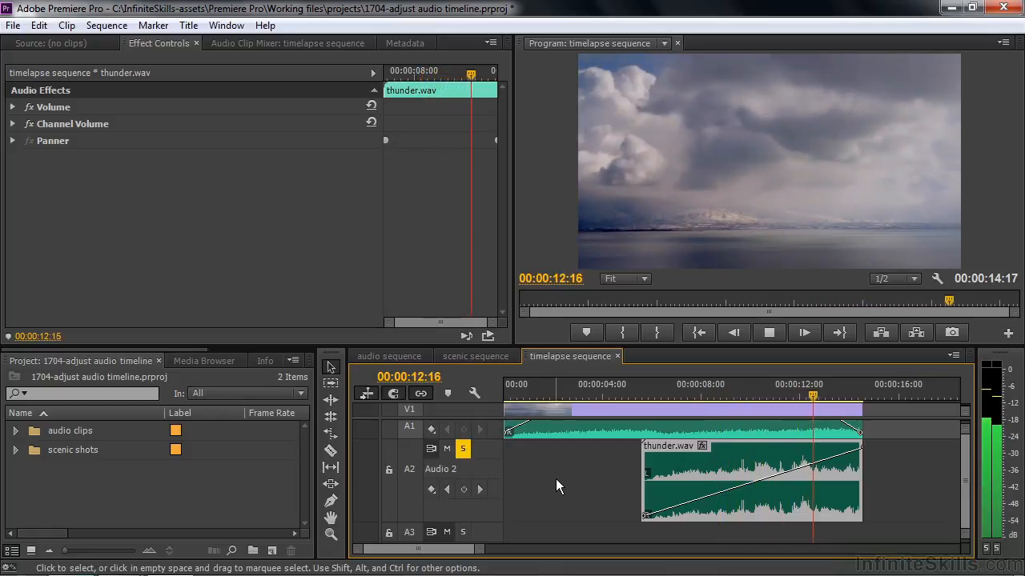
key(space)
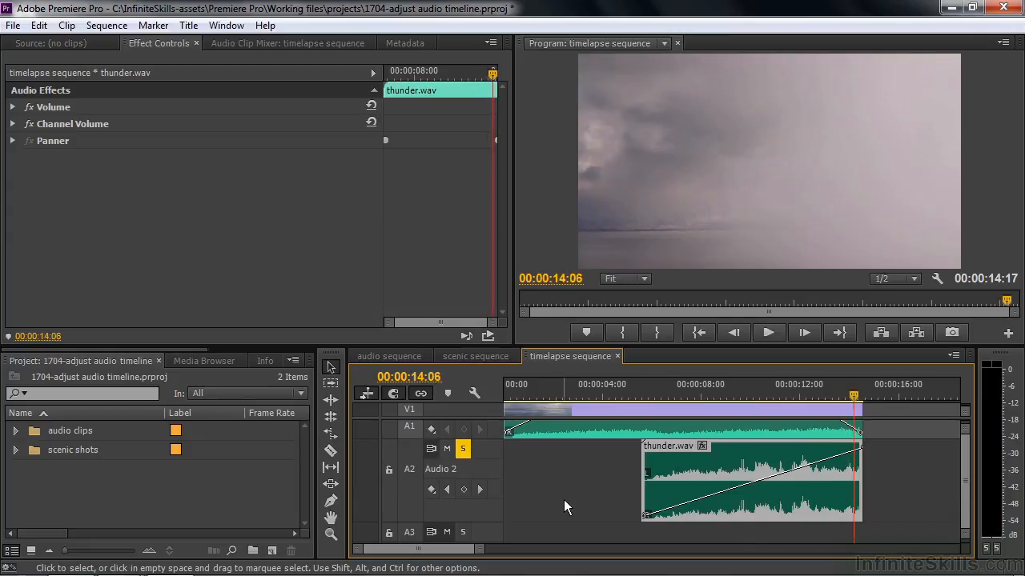
Shorten the pan on thunder.wav by moving its last Balance keyframe earlier and its first one to about 00:00:07:17 at +100.00
drag(862, 450, 819, 449)
drag(645, 516, 691, 516)
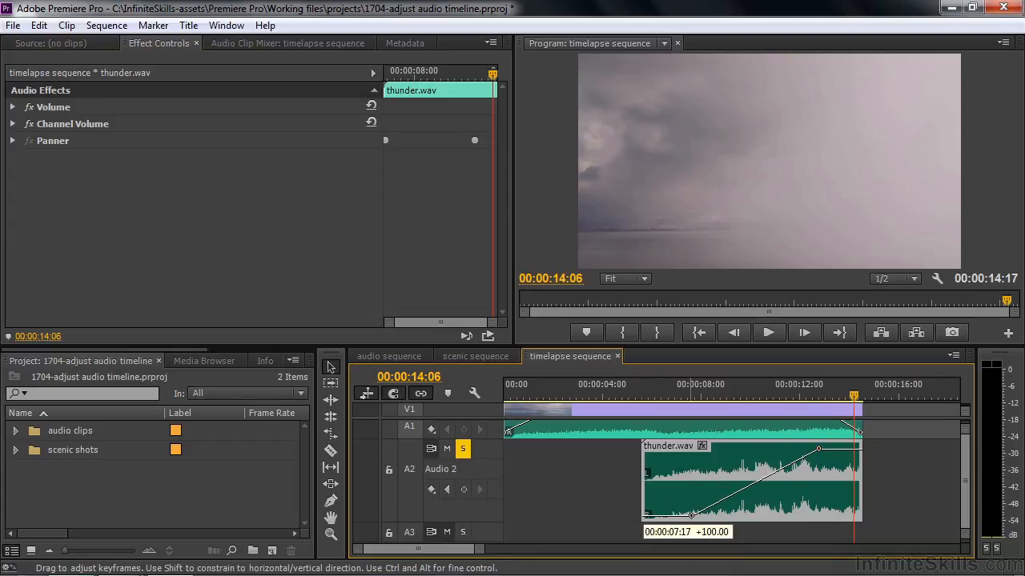
drag(691, 515, 691, 516)
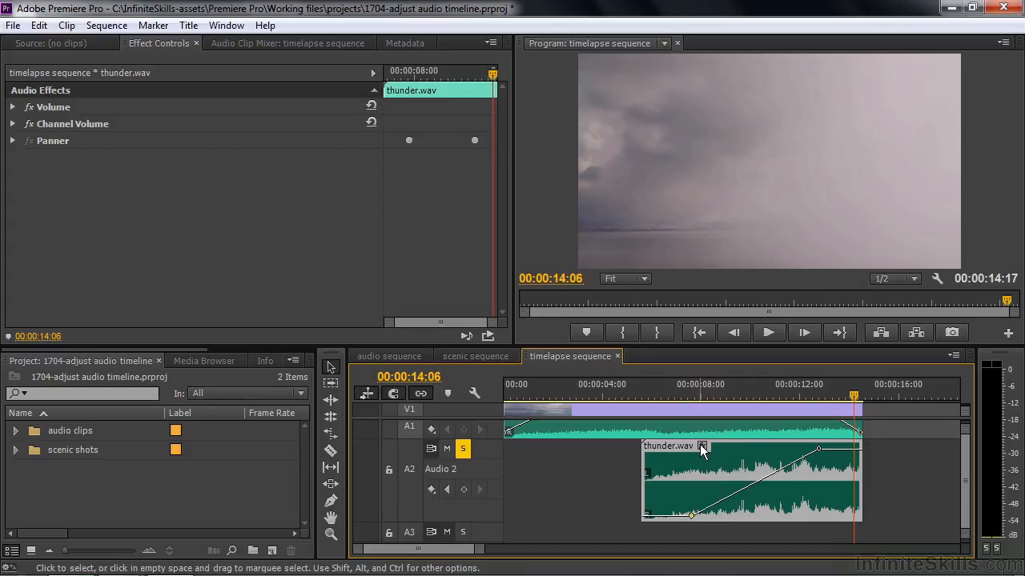
Set thunder.wav's keyframe line to Volume Level and add two keyframes that fade it out from about 00:00:13:12 to the clip's end
right_click(702, 446)
mouse_move(830, 462)
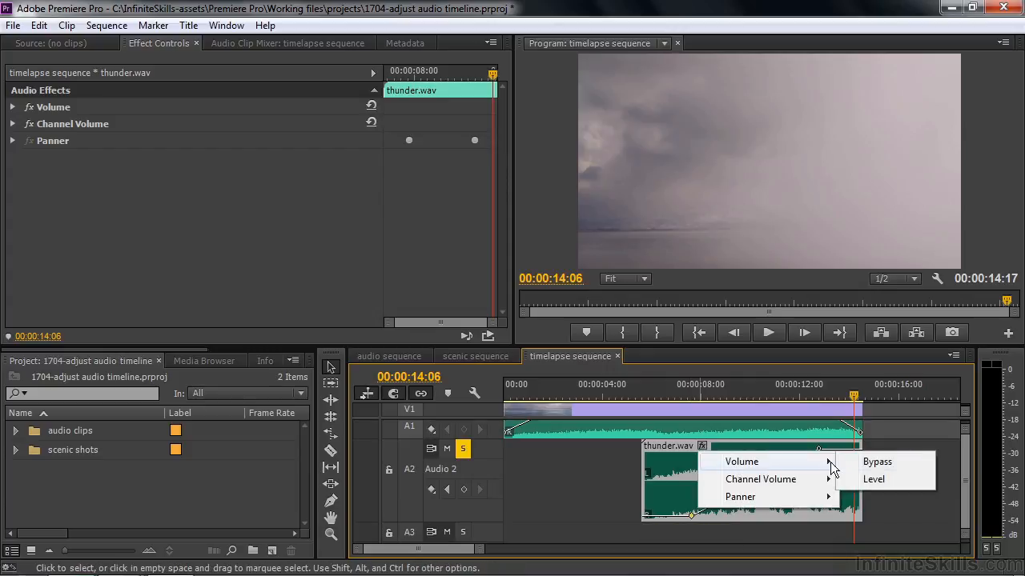
click(874, 482)
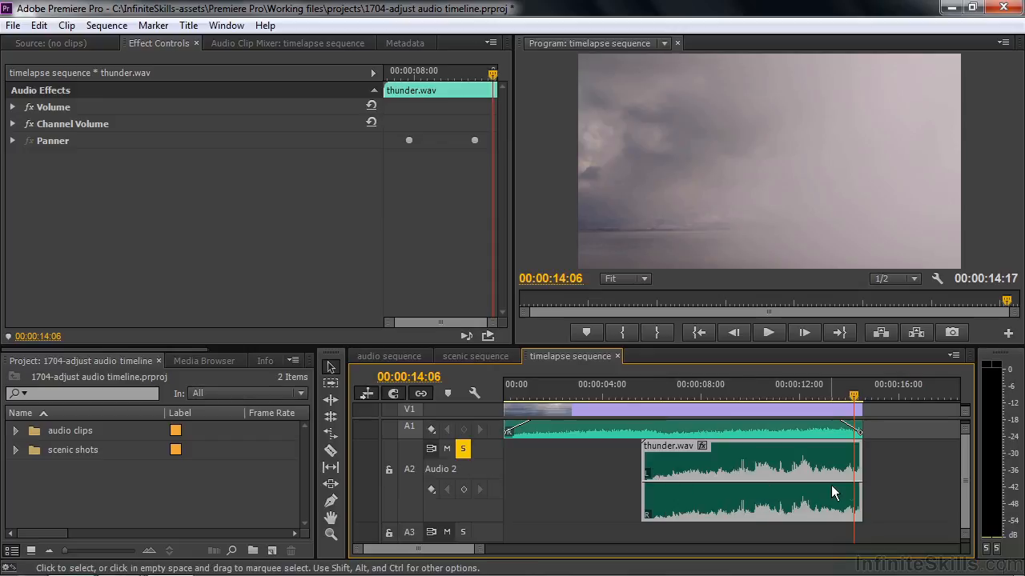
click(853, 398)
mouse_move(853, 398)
mouse_down()
mouse_move(837, 398)
mouse_move(850, 402)
mouse_up()
click(464, 489)
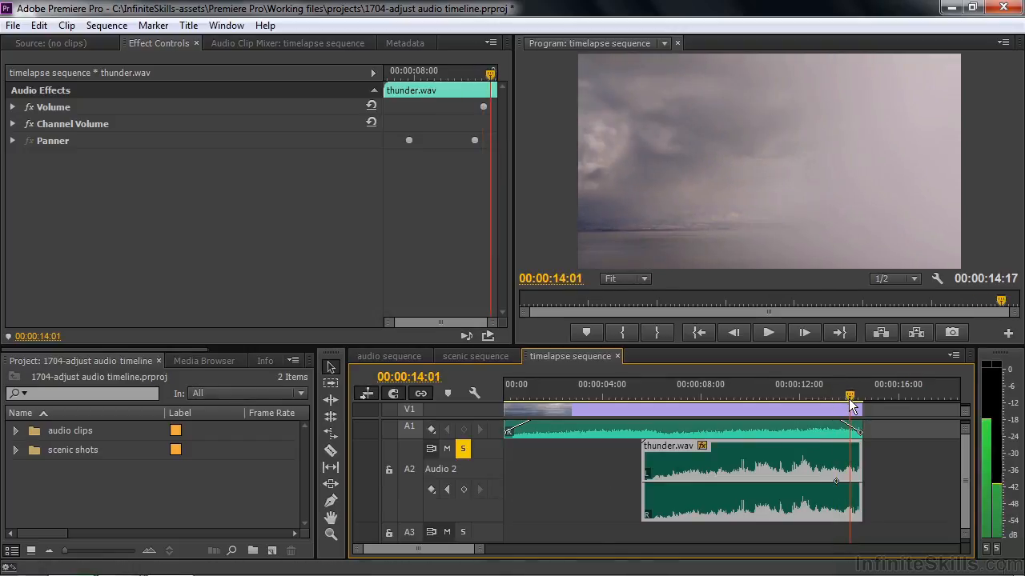
click(464, 489)
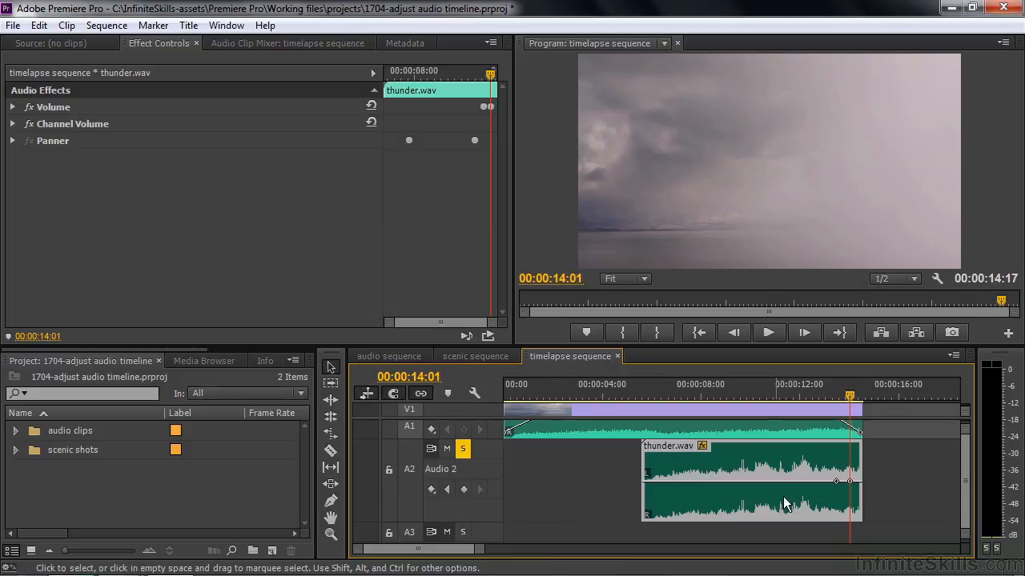
drag(854, 488, 861, 517)
Play the sequence from the start of thunder.wav's fade-out to check the fade
click(836, 388)
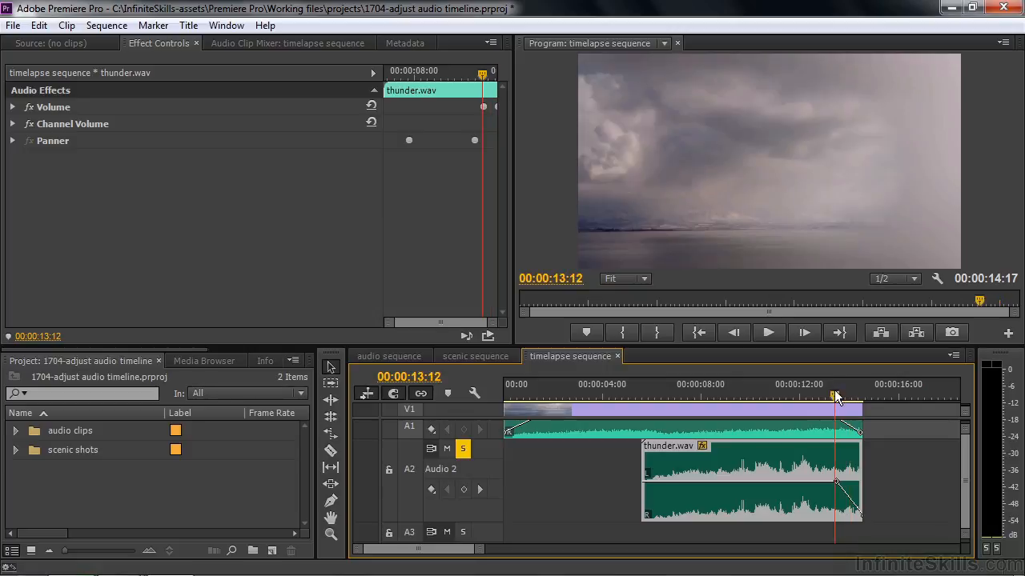
key(space)
key(space)
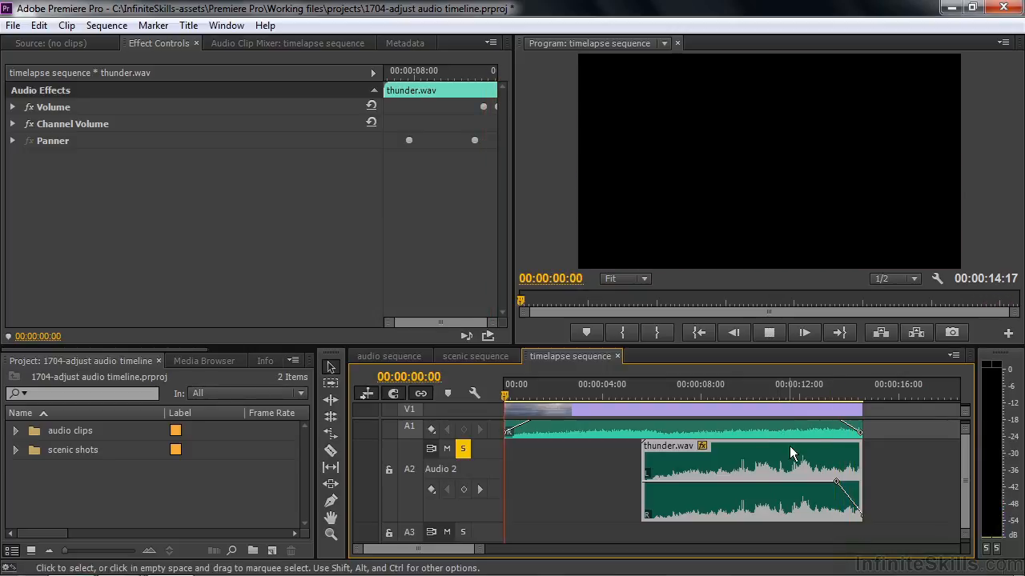
key(space)
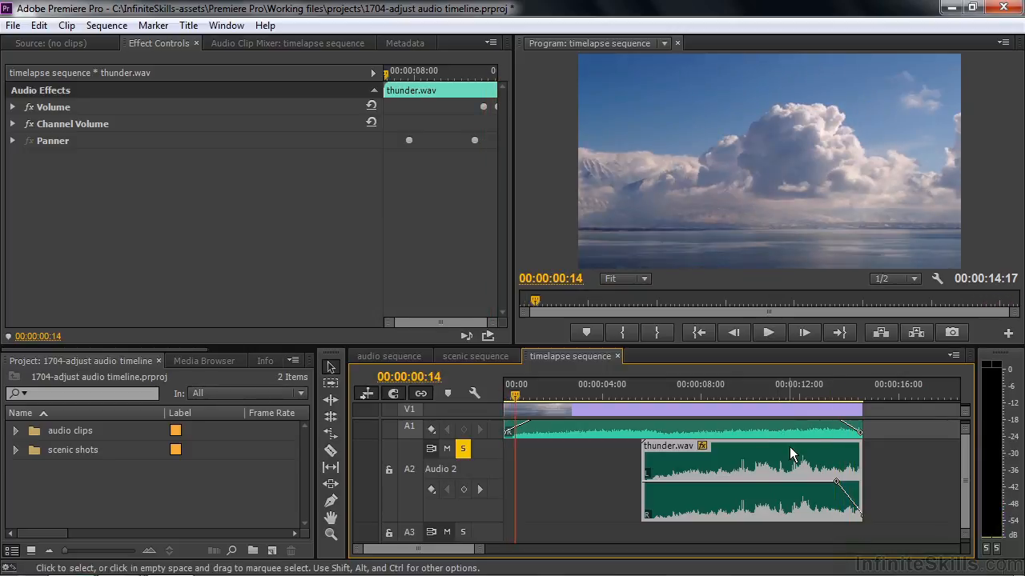